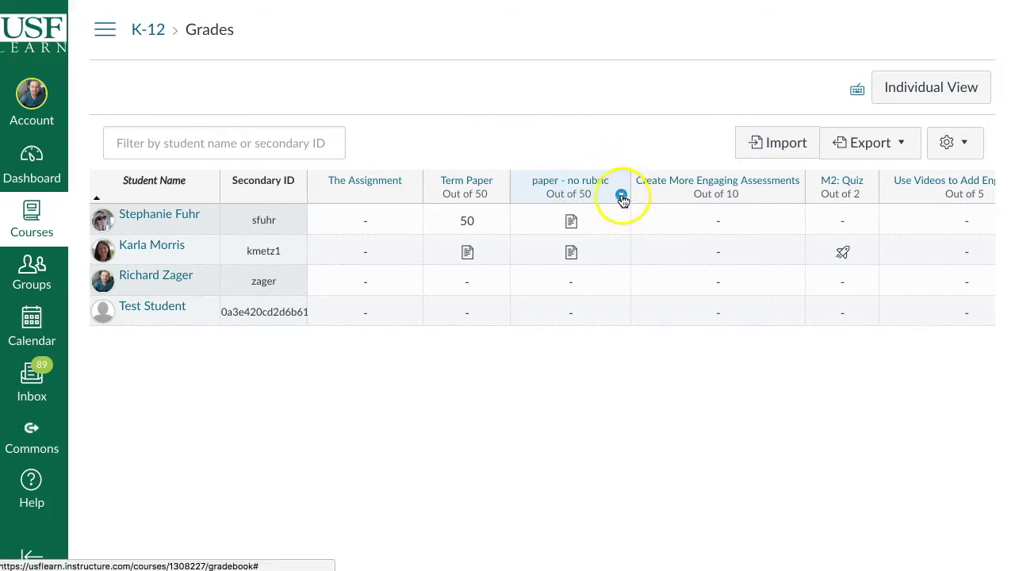
Step: Show the grading options of the "paper - no rubric" gradebook column and open that assignment's page
{"action": "left_click", "coordinate": [622, 196]}
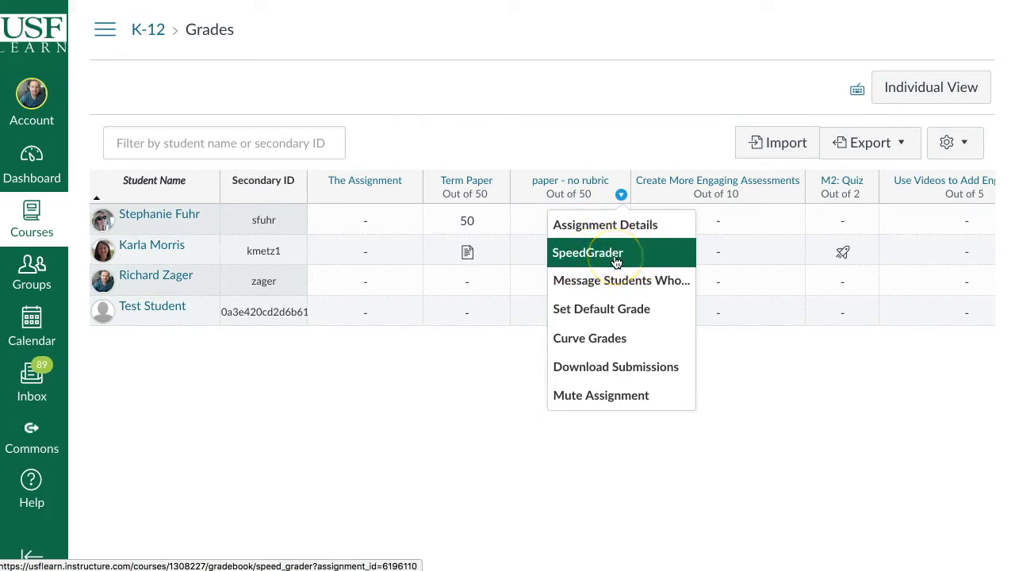
{"action": "left_click", "coordinate": [610, 119]}
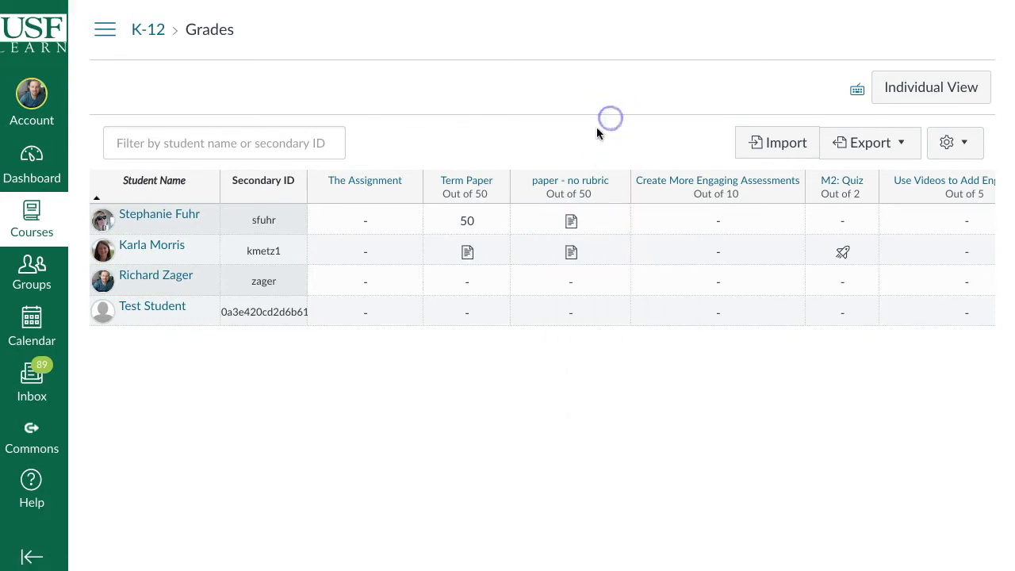
{"action": "left_click", "coordinate": [557, 184]}
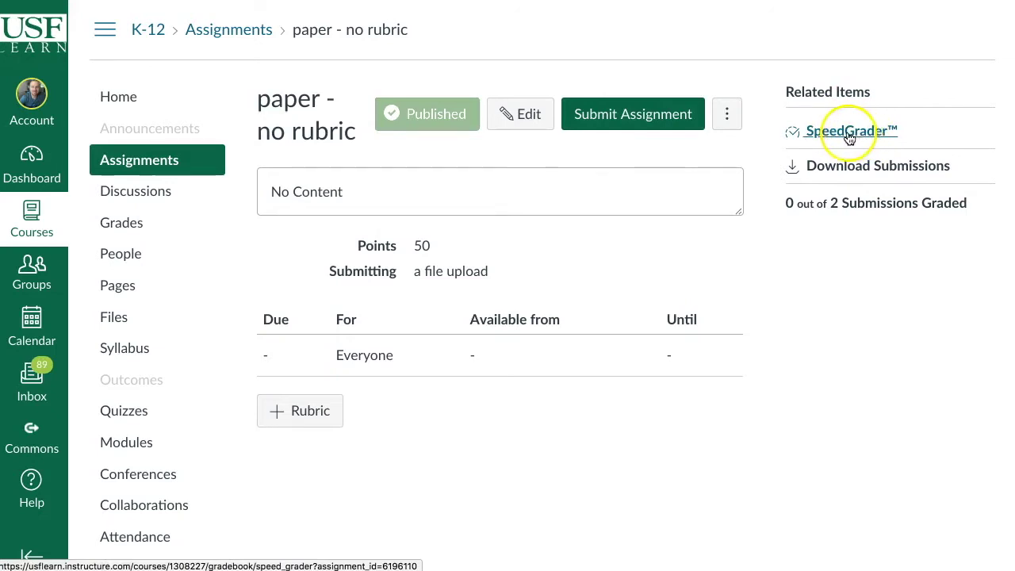
Step: Open the graded discussion "Use Videos to Add Engagement" and show its additional options, including SpeedGrader
{"action": "left_click", "coordinate": [151, 197]}
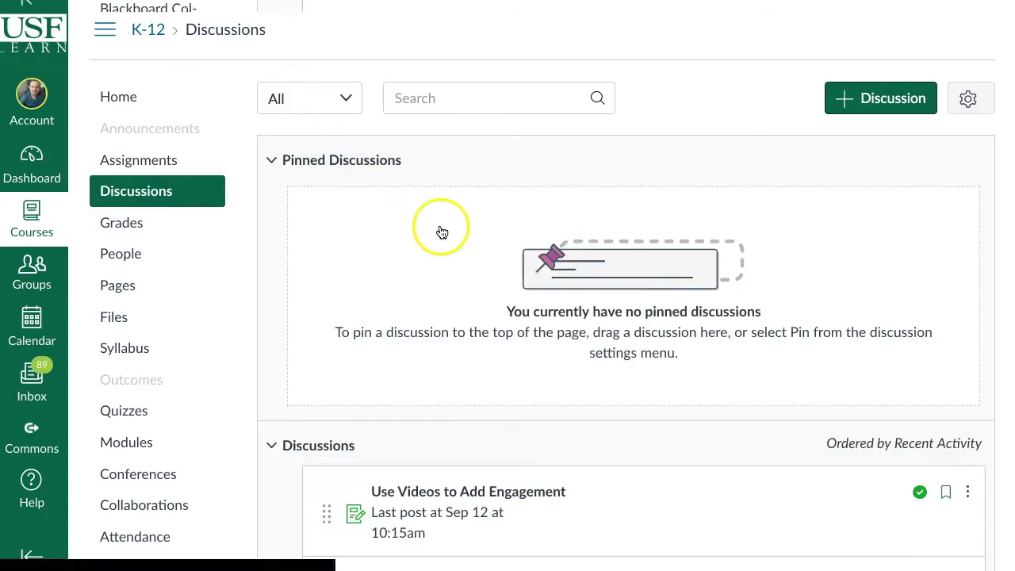
{"action": "scroll", "coordinate": [685, 288], "scroll_direction": "down", "scroll_amount": 1}
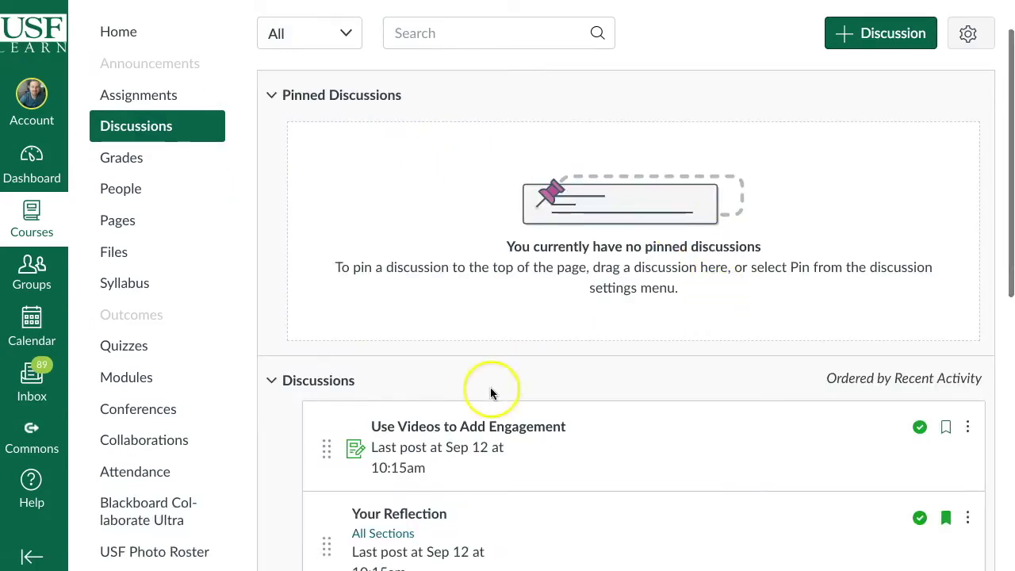
{"action": "left_click", "coordinate": [483, 429]}
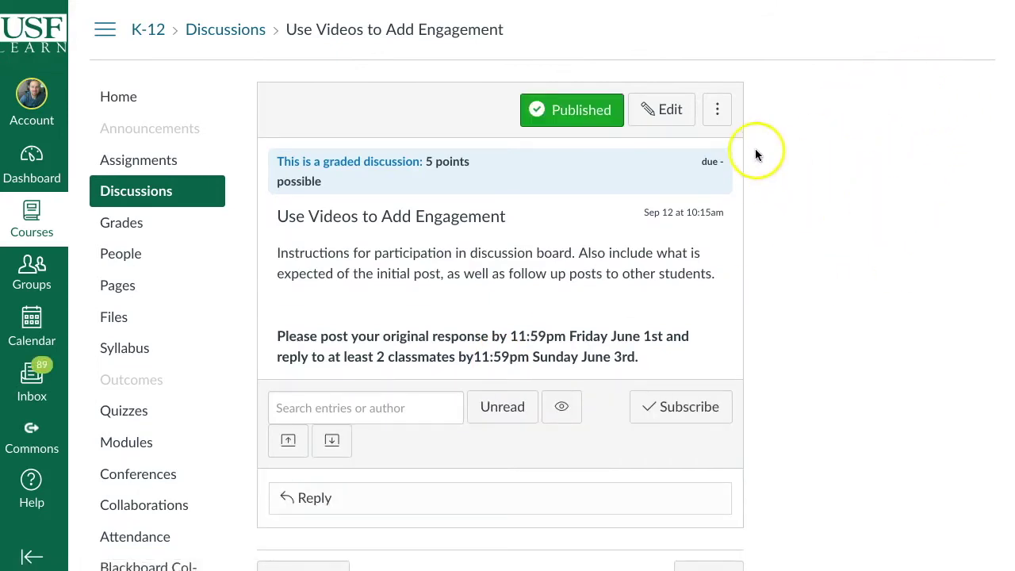
{"action": "left_click", "coordinate": [718, 112]}
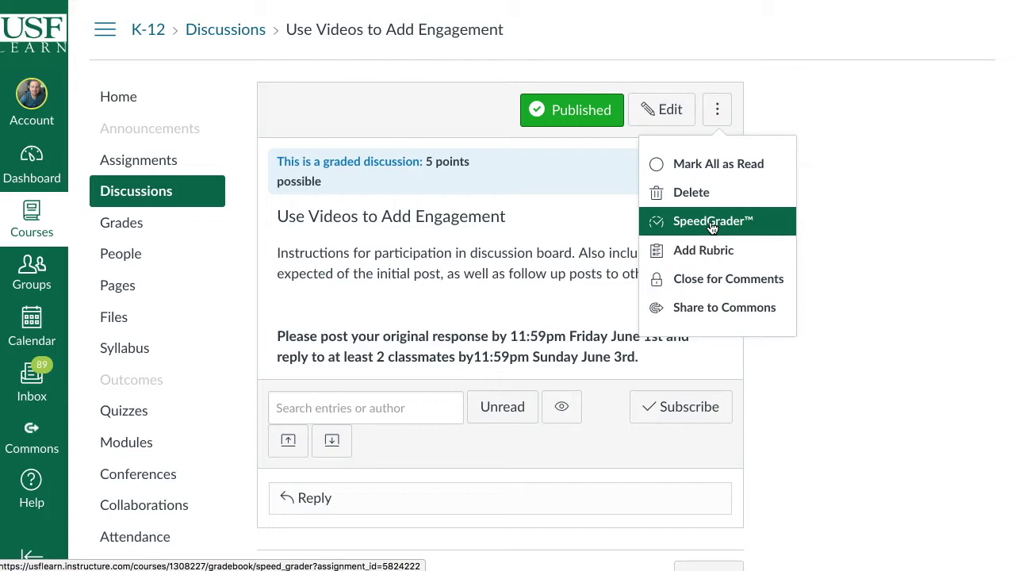
Step: Return to the course grades and open the "paper - no rubric" assignment in SpeedGrader
{"action": "left_click", "coordinate": [141, 232]}
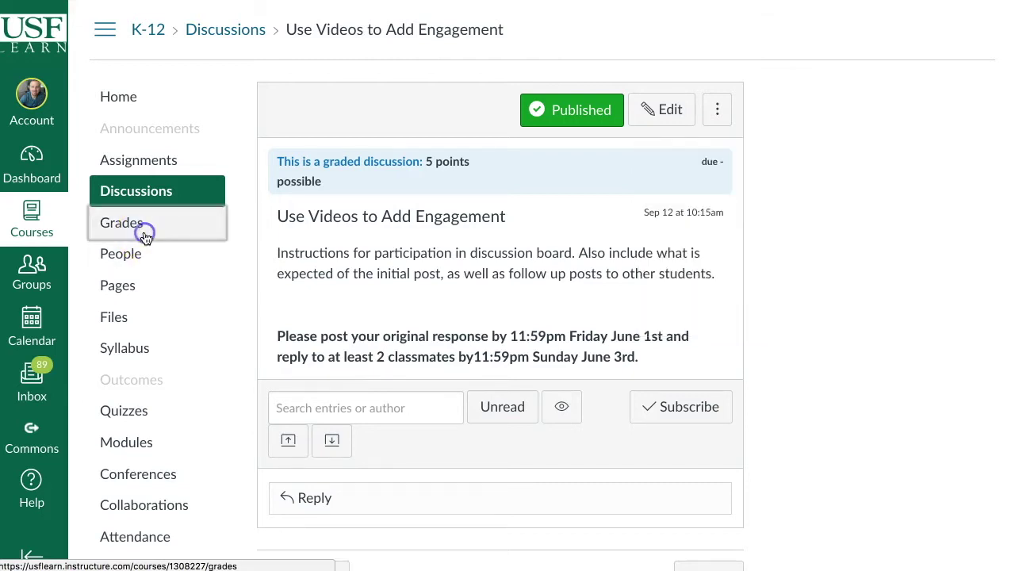
{"action": "left_click", "coordinate": [512, 190]}
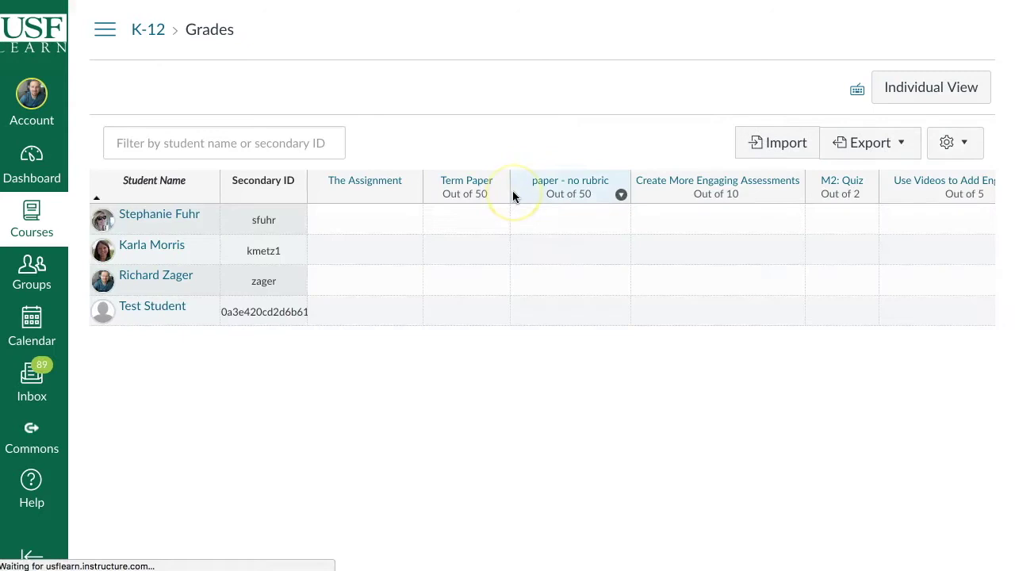
{"action": "left_click", "coordinate": [621, 198]}
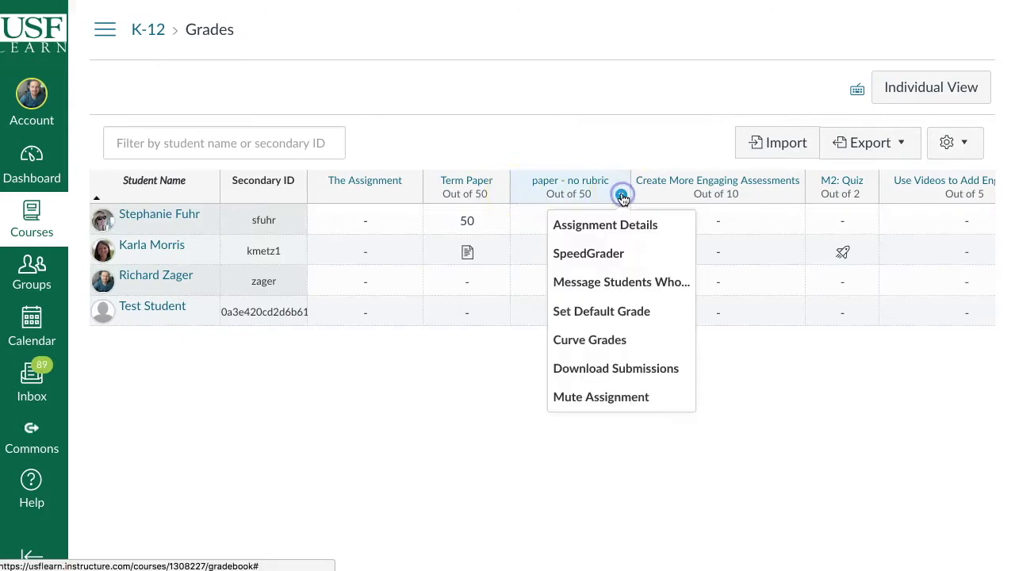
{"action": "left_click", "coordinate": [607, 260]}
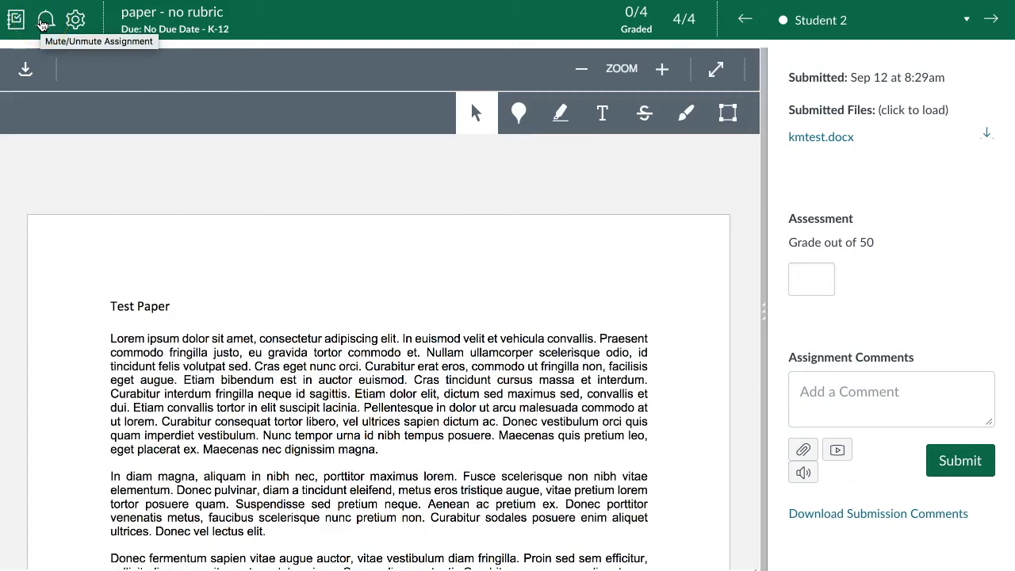
Step: Mute the "paper - no rubric" assignment and unmute it again
{"action": "left_click", "coordinate": [43, 24]}
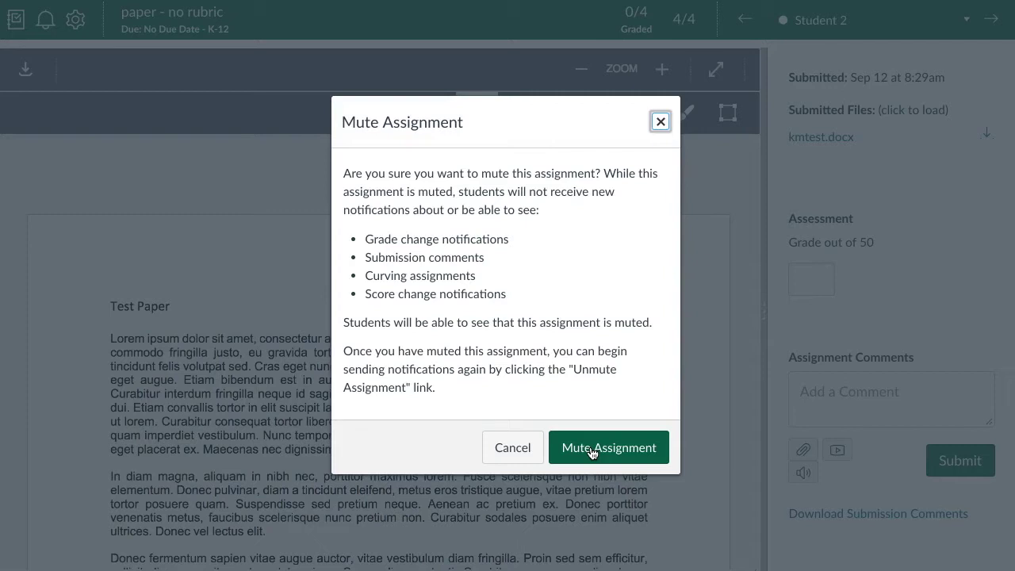
{"action": "left_click", "coordinate": [591, 449]}
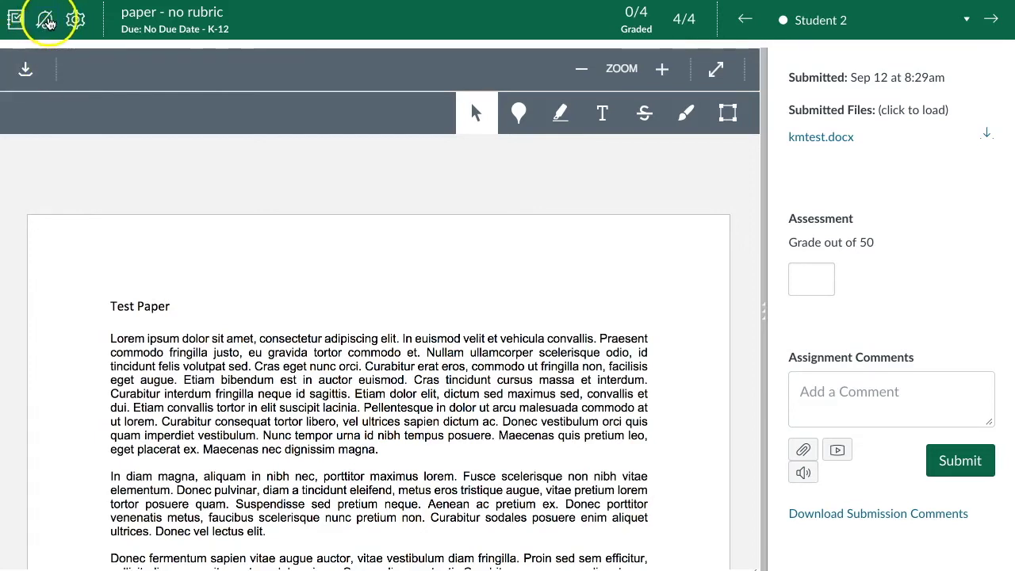
{"action": "left_click", "coordinate": [46, 21]}
{"action": "left_click", "coordinate": [583, 345]}
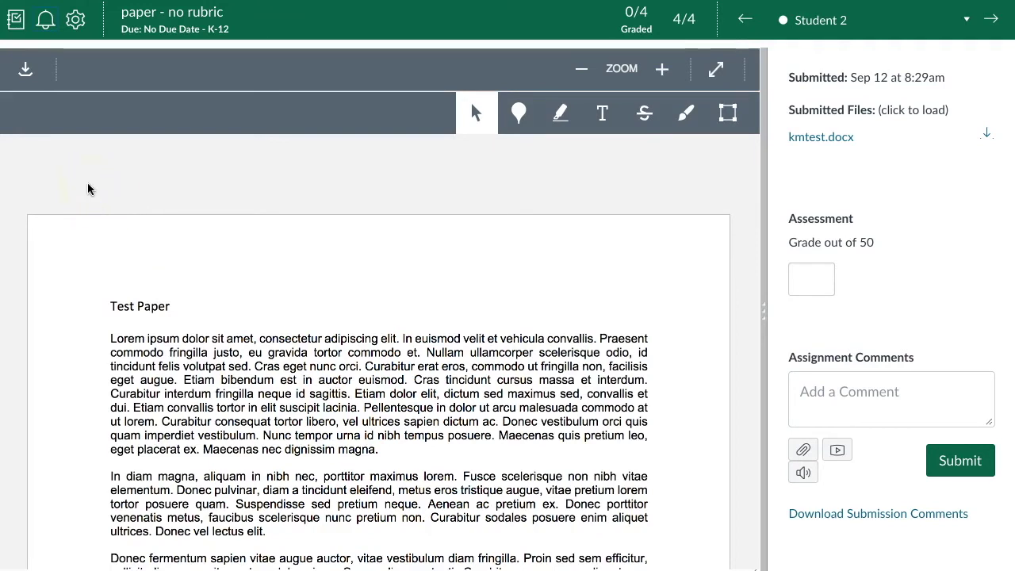
Step: In the SpeedGrader options, review the student sorting choices, turn off hiding student names, and save the settings
{"action": "left_click", "coordinate": [75, 20]}
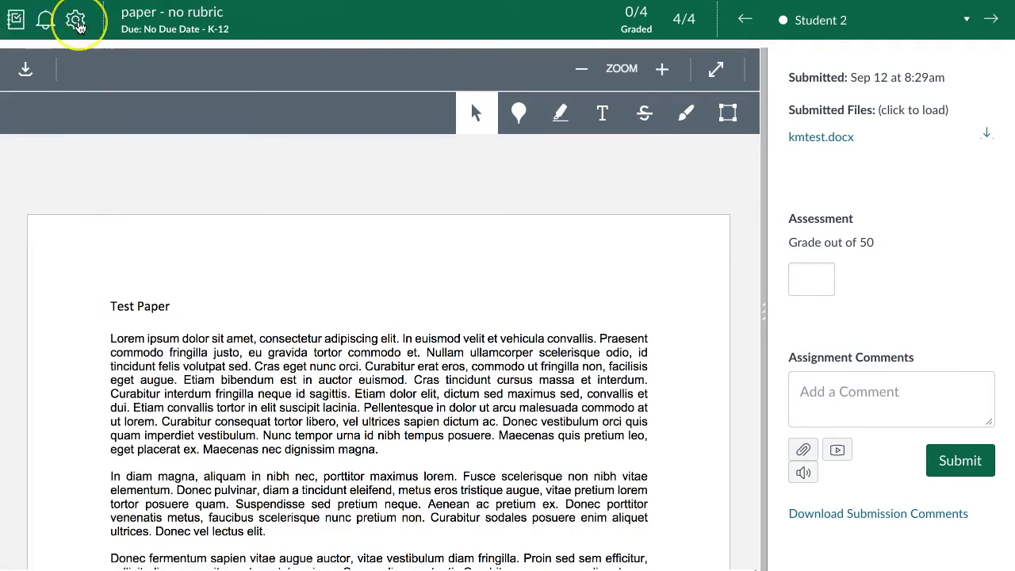
{"action": "left_click", "coordinate": [75, 21]}
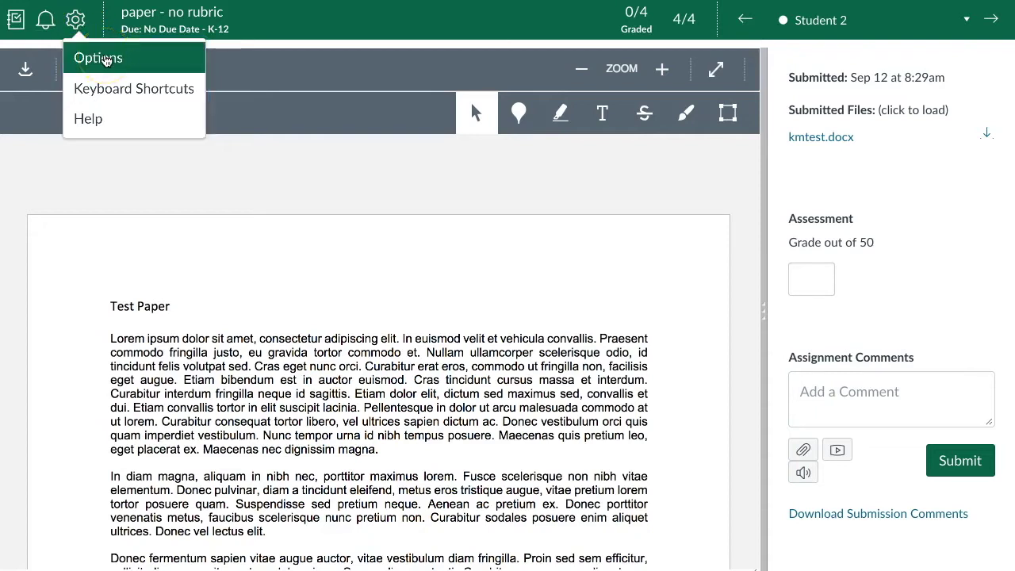
{"action": "left_click", "coordinate": [105, 59]}
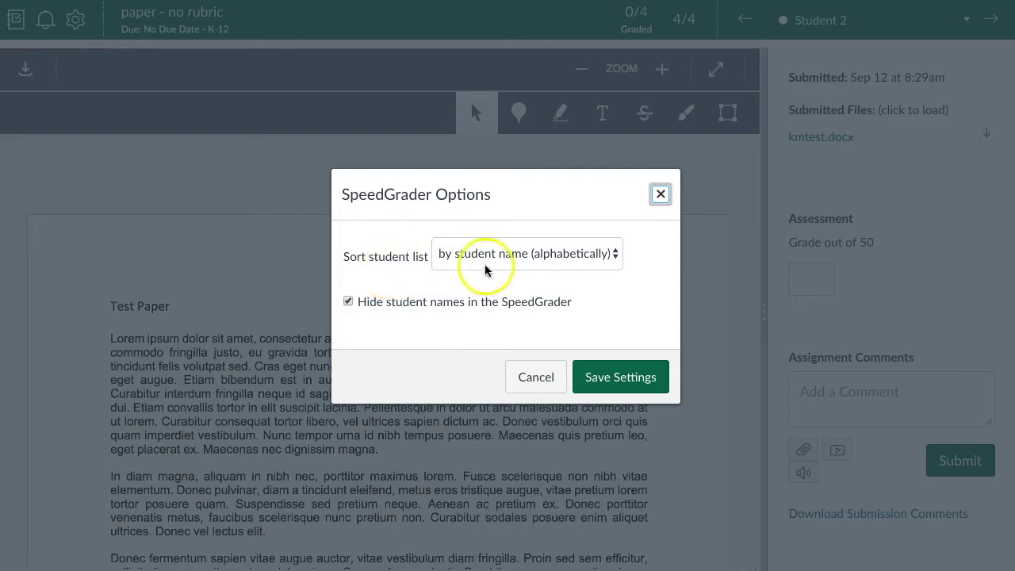
{"action": "left_click", "coordinate": [508, 264]}
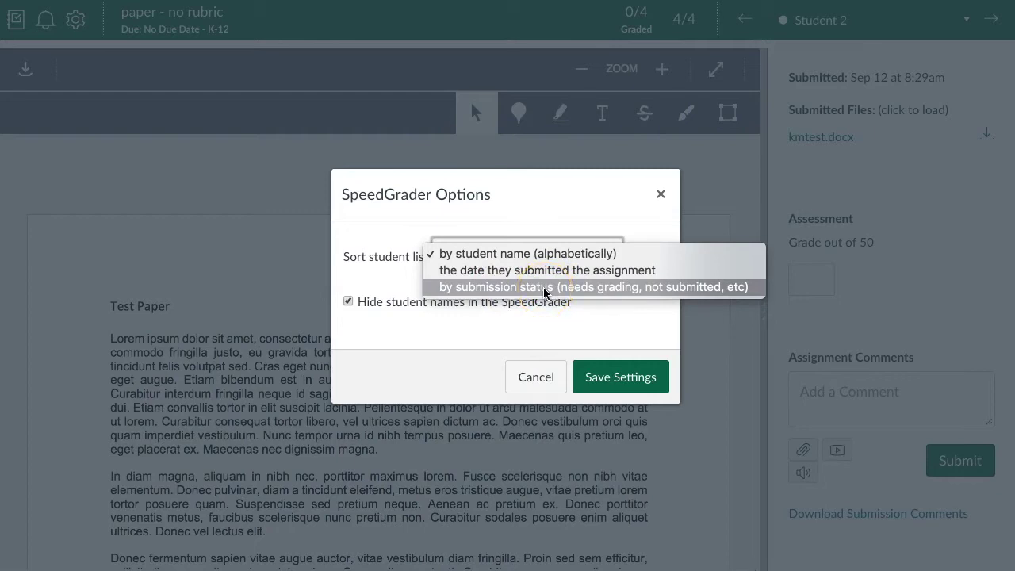
{"action": "left_click", "coordinate": [399, 291]}
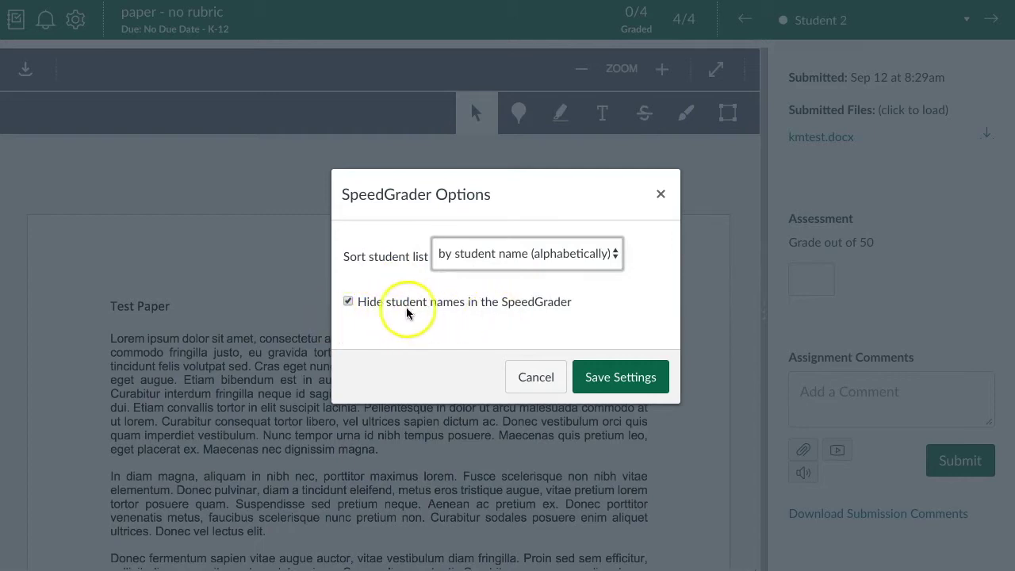
{"action": "left_click", "coordinate": [348, 304]}
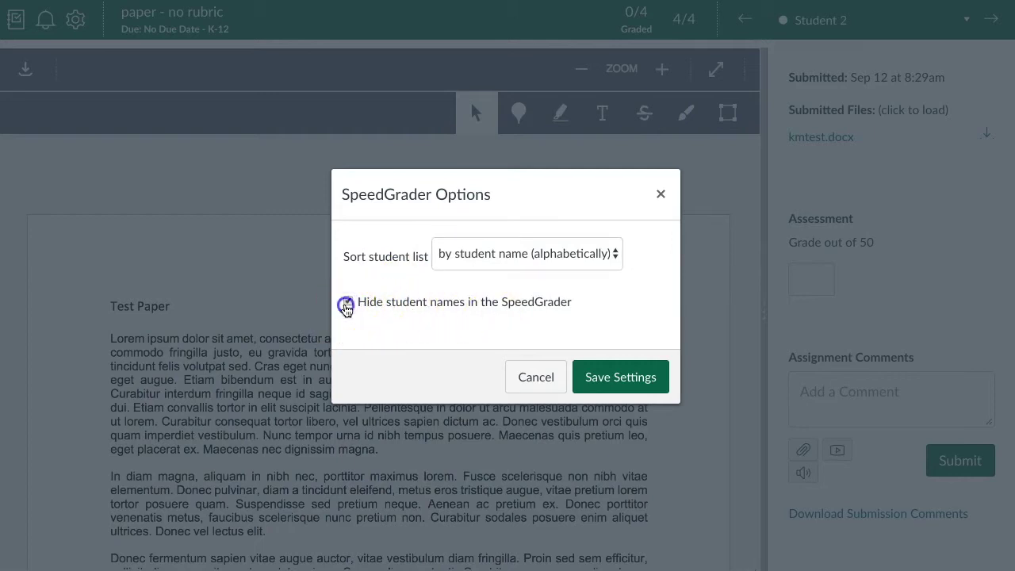
{"action": "left_click", "coordinate": [347, 304]}
{"action": "left_click", "coordinate": [348, 303]}
{"action": "left_click", "coordinate": [621, 380]}
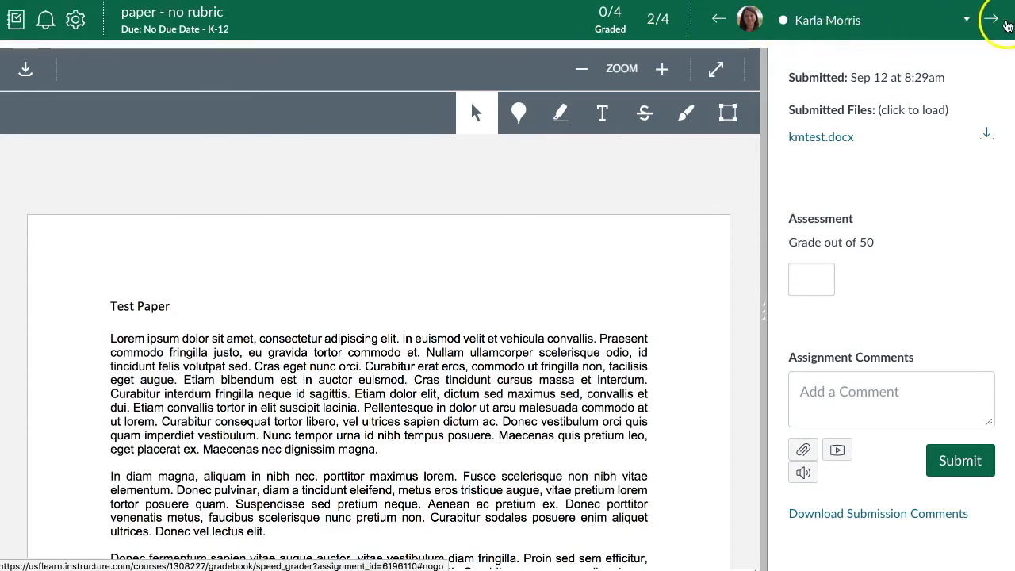
Step: View the previous student's submission, return to the following student's paper, and check the student list's submission status markers
{"action": "left_click", "coordinate": [719, 19]}
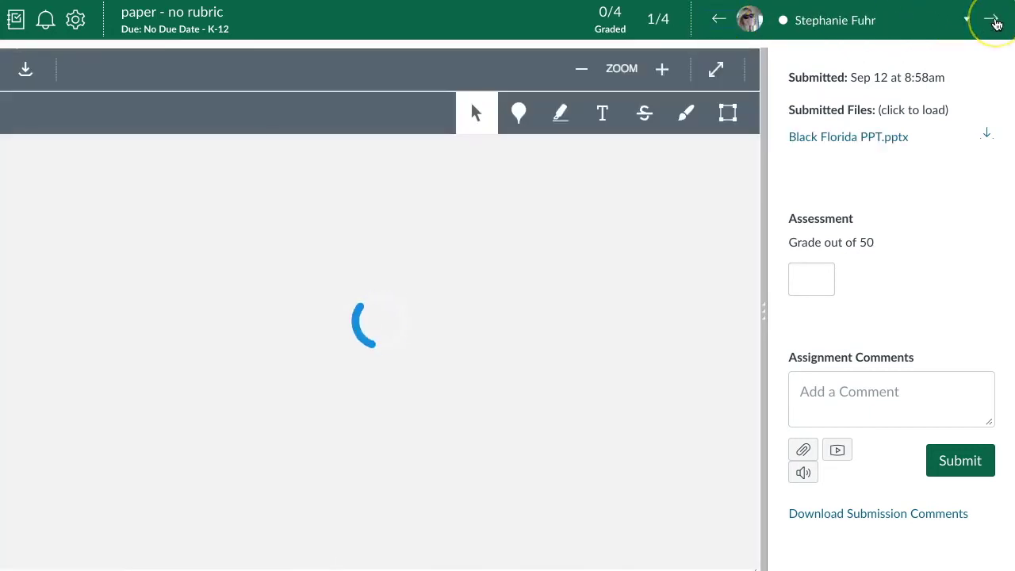
{"action": "left_click", "coordinate": [996, 24]}
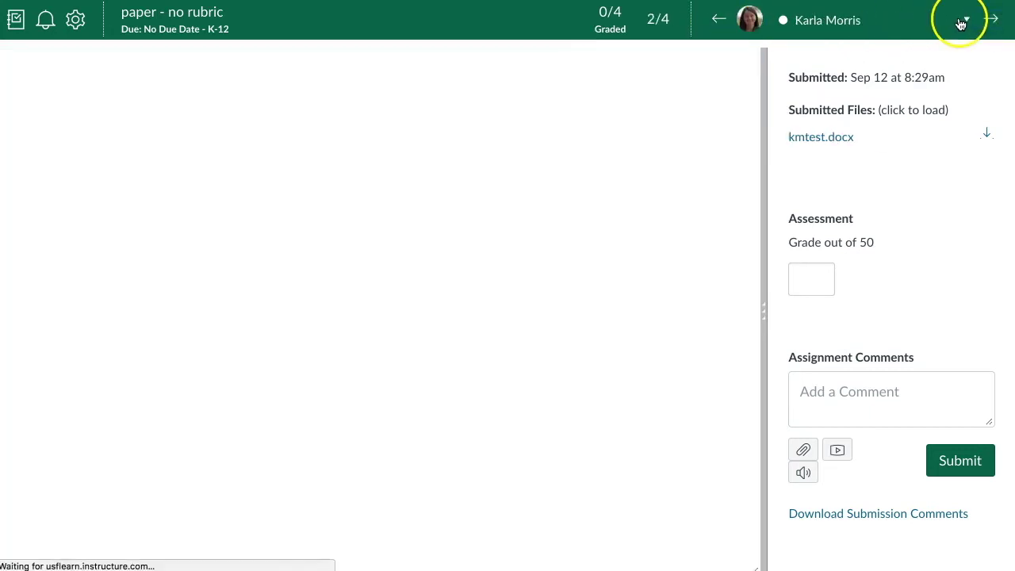
{"action": "left_click", "coordinate": [967, 19]}
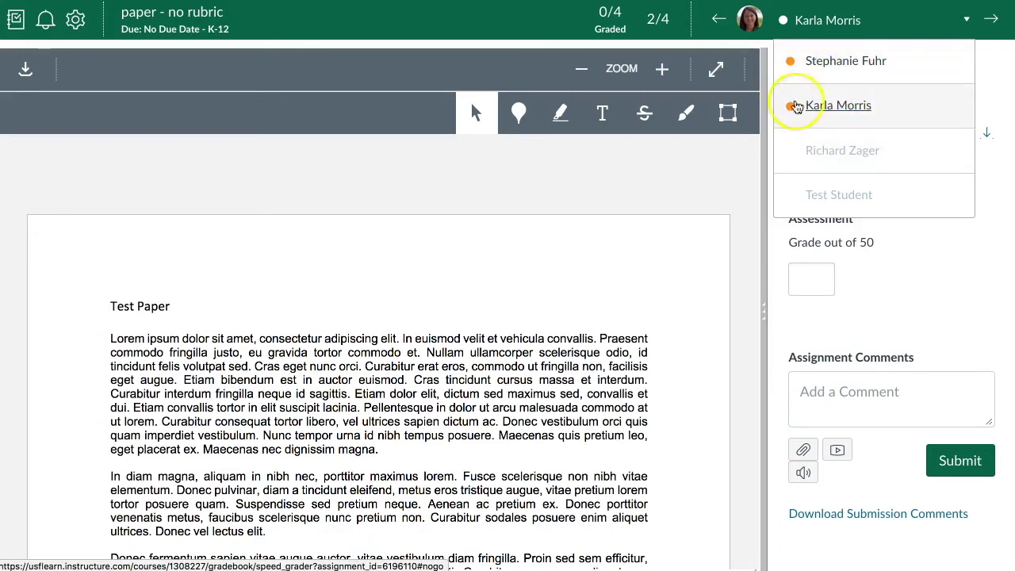
{"action": "left_click", "coordinate": [876, 26]}
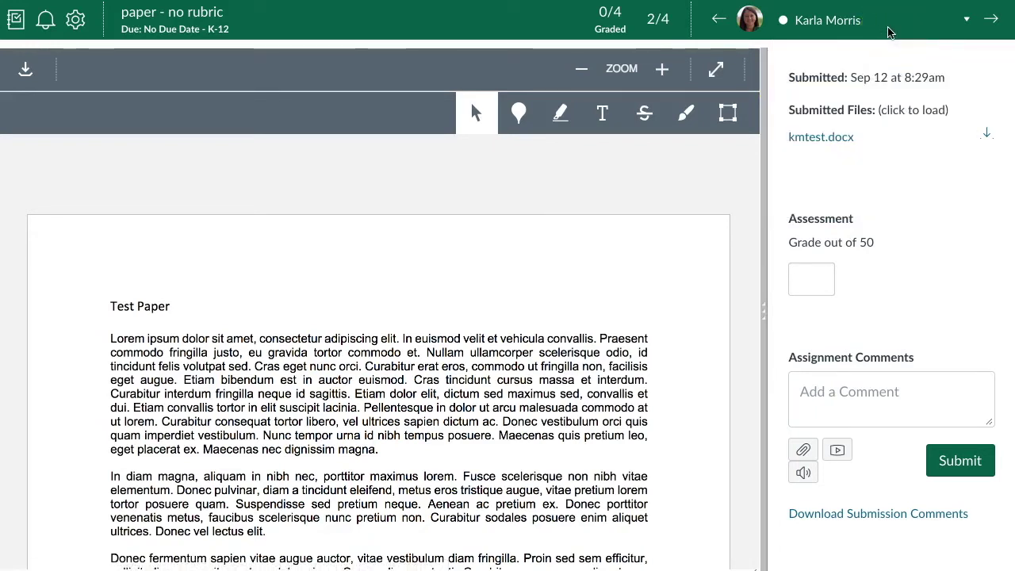
{"action": "scroll", "coordinate": [373, 289], "scroll_direction": "down", "scroll_amount": 1}
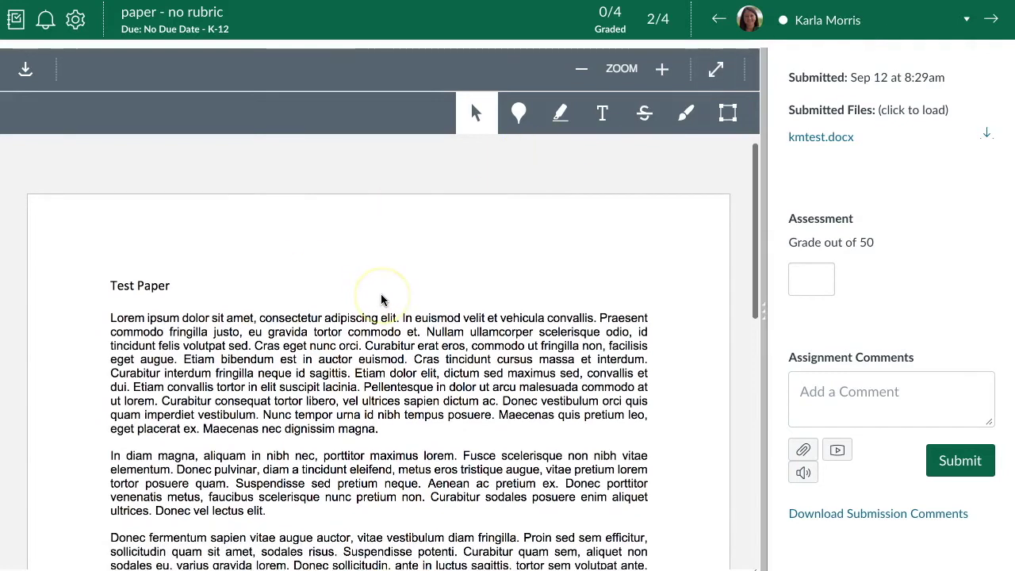
{"action": "scroll", "coordinate": [381, 297], "scroll_direction": "up", "scroll_amount": 1}
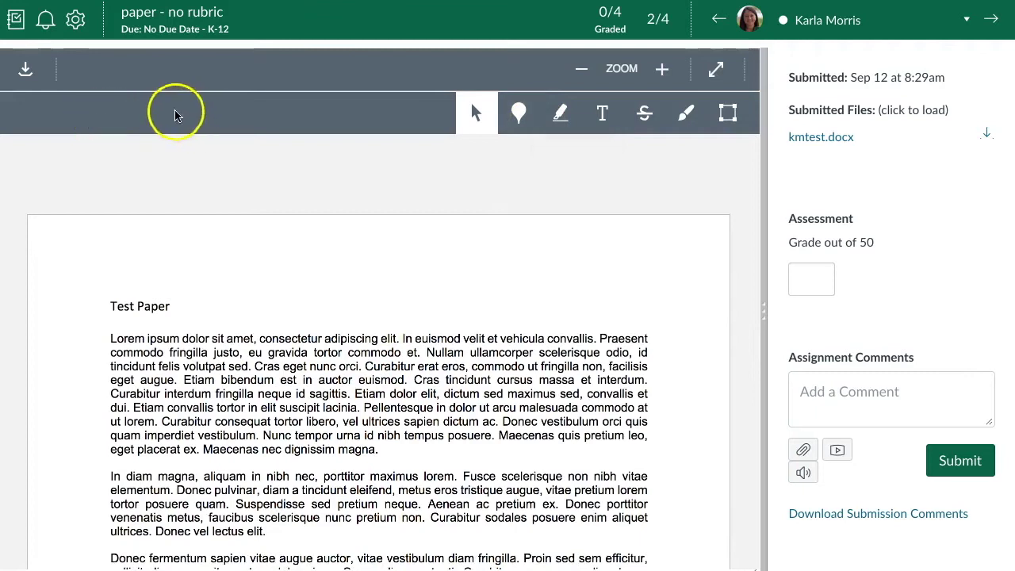
Step: Examine the option for downloading the submission as an annotated PDF
{"action": "left_click", "coordinate": [26, 73]}
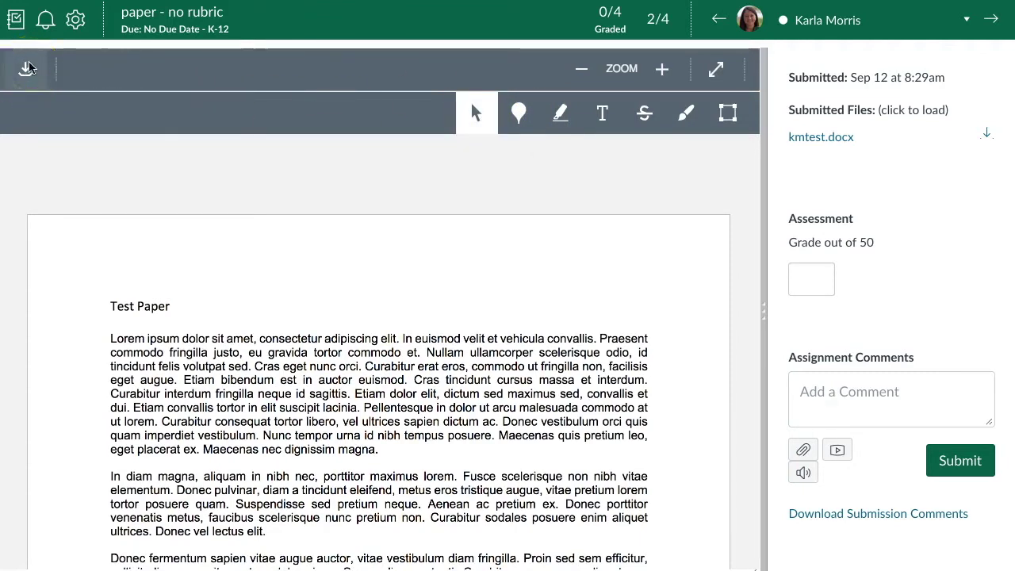
{"action": "left_click", "coordinate": [27, 70]}
{"action": "left_click", "coordinate": [27, 170]}
{"action": "left_click", "coordinate": [27, 73]}
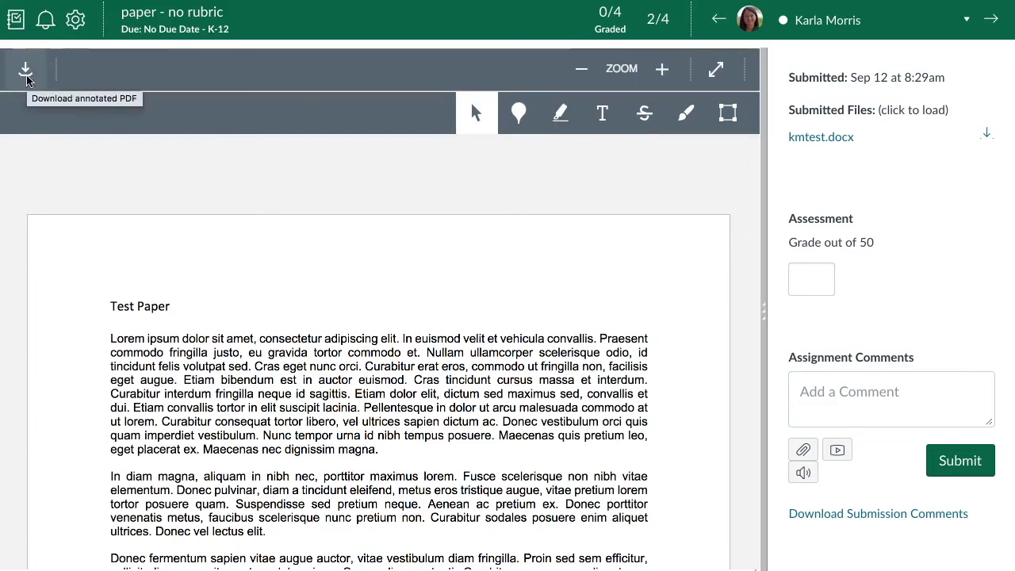
{"action": "left_click", "coordinate": [26, 73]}
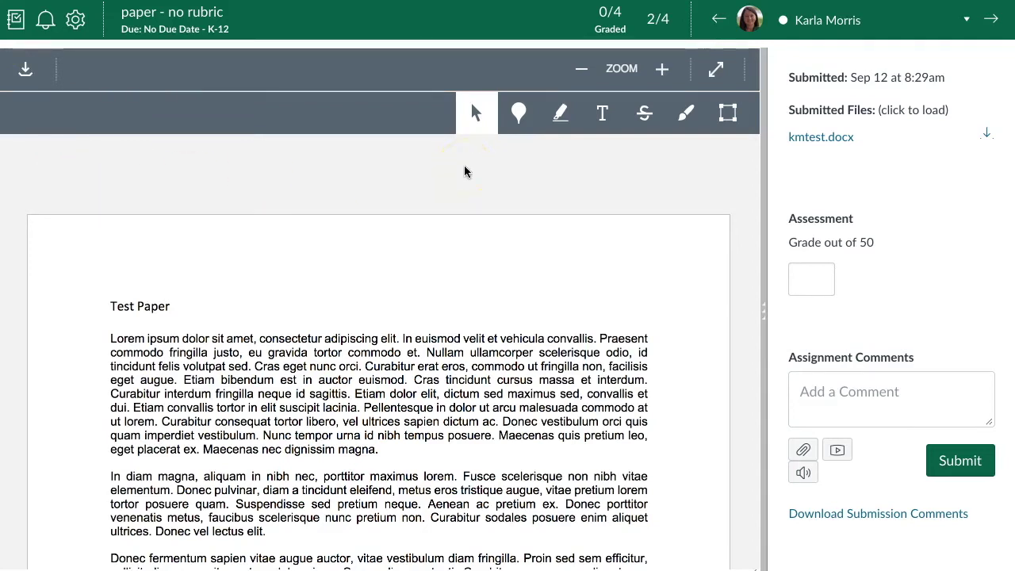
Step: Zoom in and back out on the submitted paper, and view it in full screen
{"action": "left_click", "coordinate": [522, 115]}
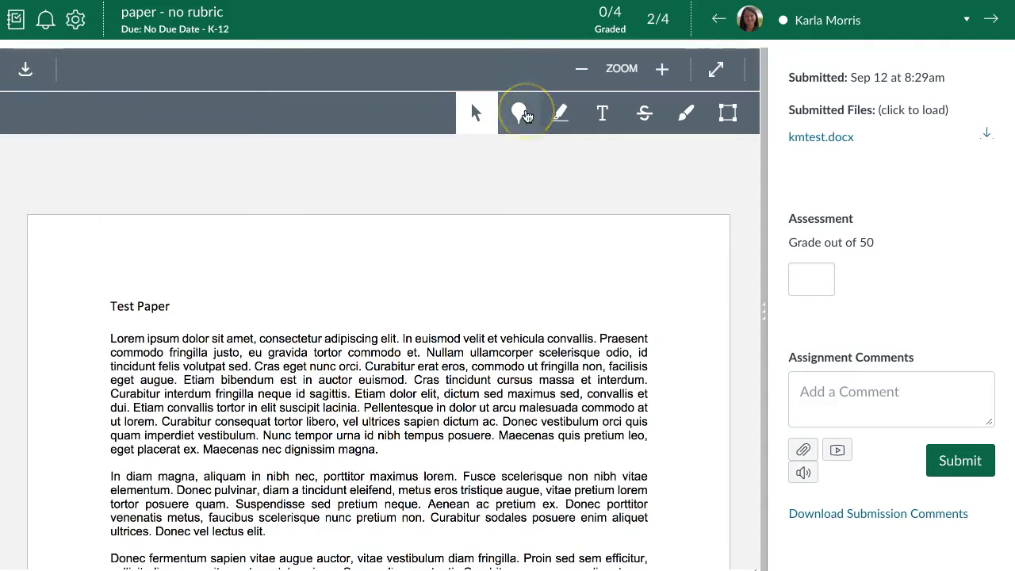
{"action": "left_click", "coordinate": [660, 71]}
{"action": "left_click", "coordinate": [660, 71]}
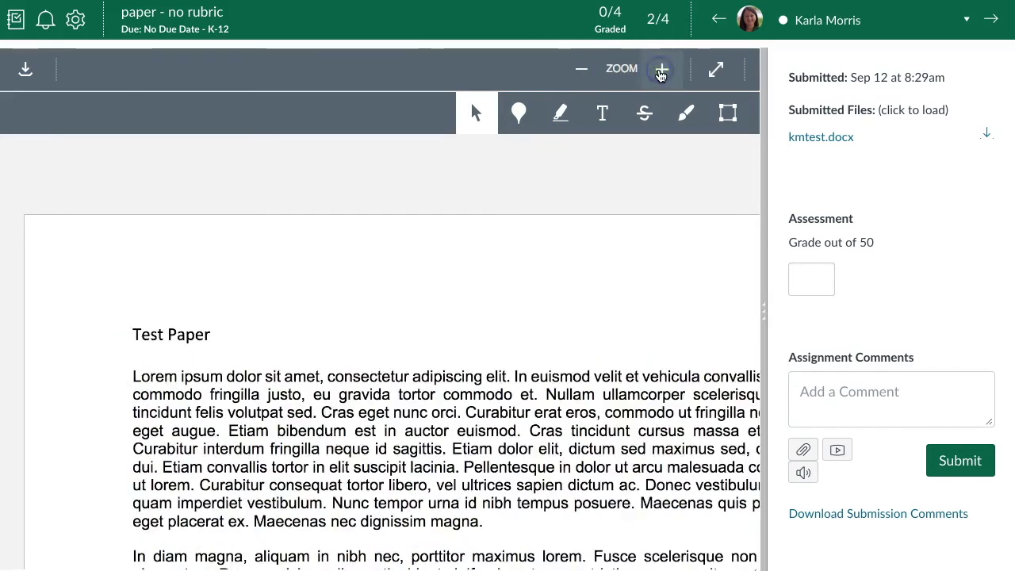
{"action": "left_click", "coordinate": [583, 69]}
{"action": "left_click", "coordinate": [584, 69]}
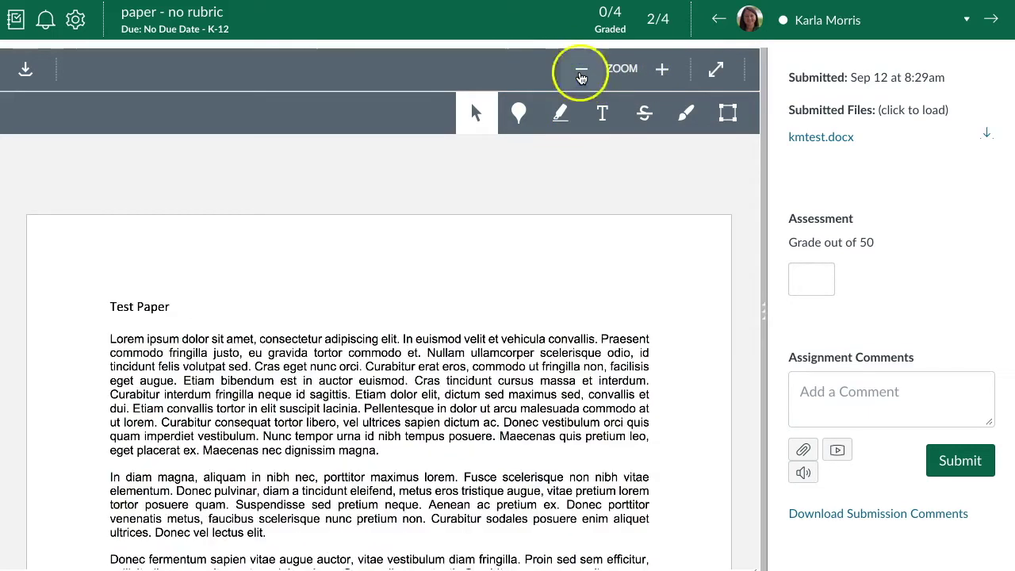
{"action": "left_click", "coordinate": [718, 72]}
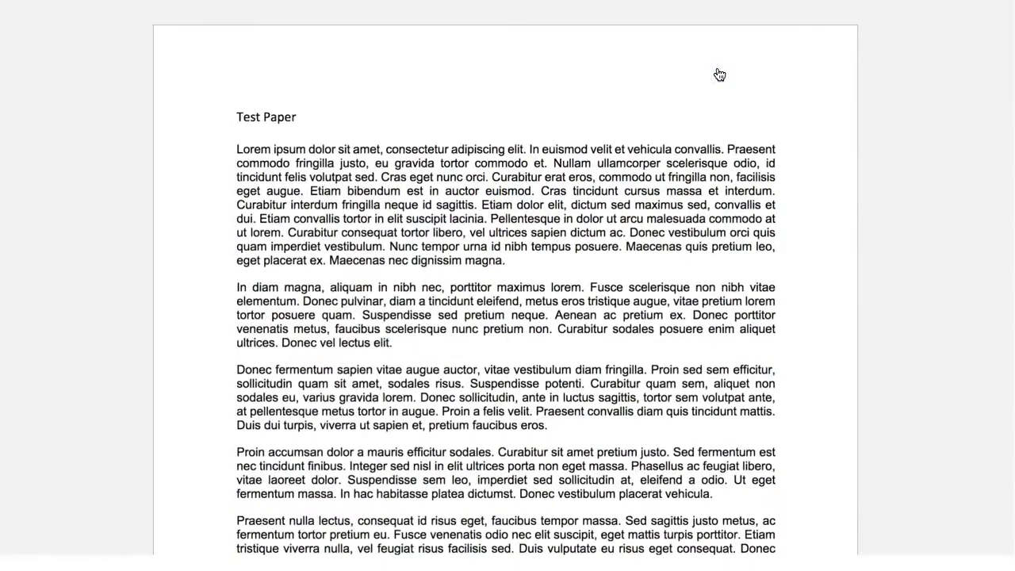
{"action": "left_click", "coordinate": [842, 19]}
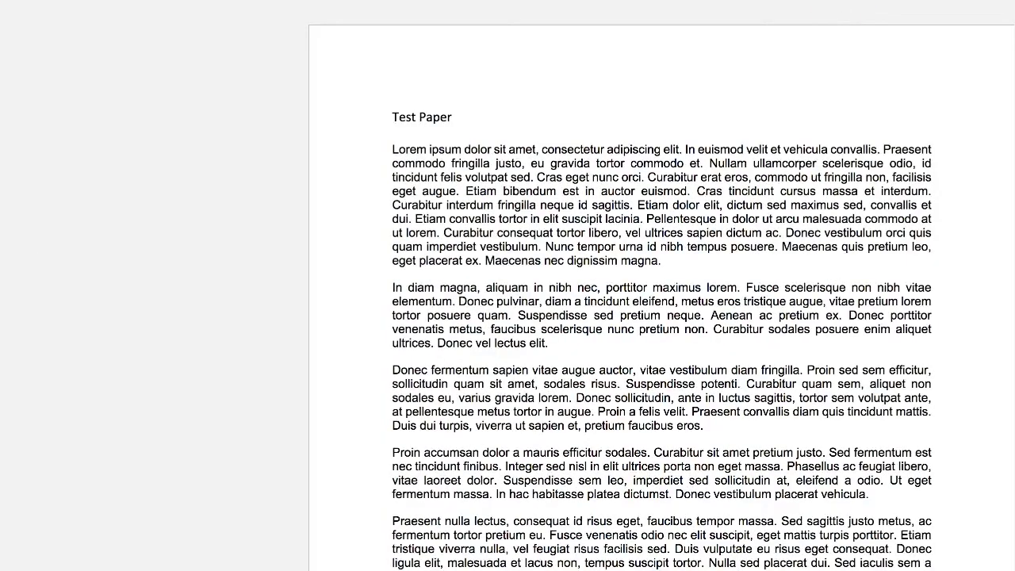
Step: Exit full screen and add a red point annotation after the paper's first sentence with the comment "check punctuation use"
{"action": "key", "text": "Escape"}
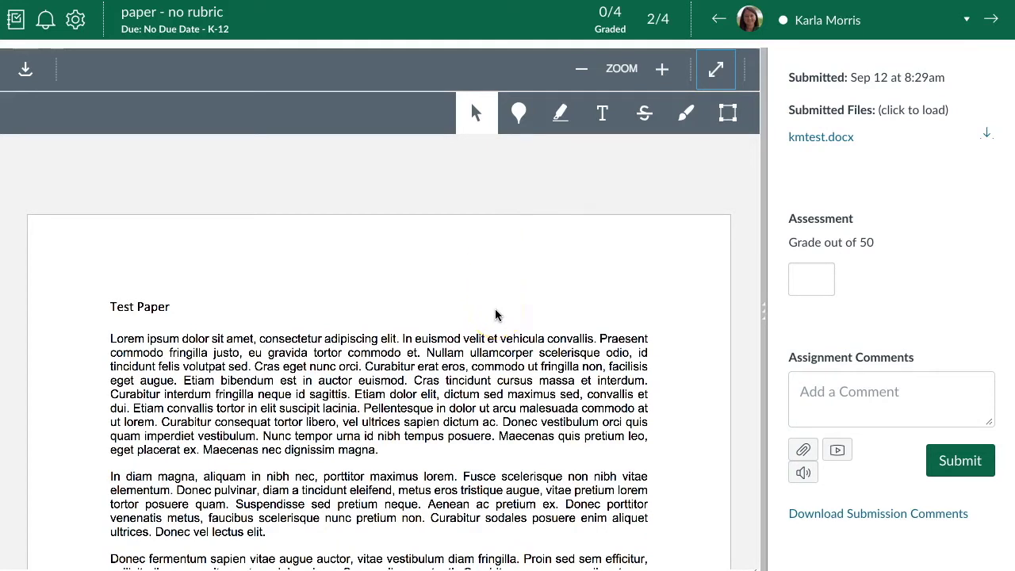
{"action": "left_click", "coordinate": [514, 115]}
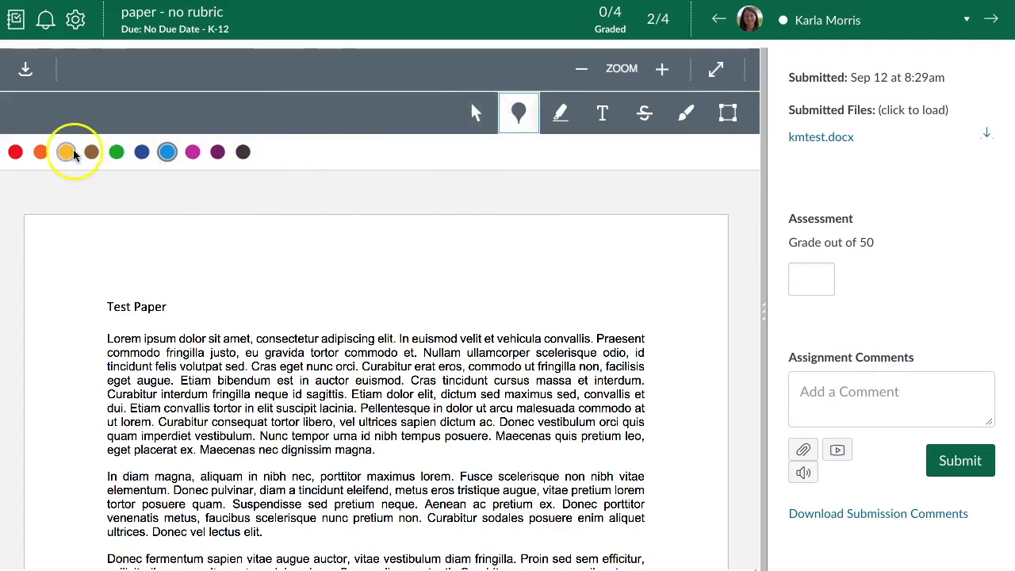
{"action": "left_click", "coordinate": [15, 151]}
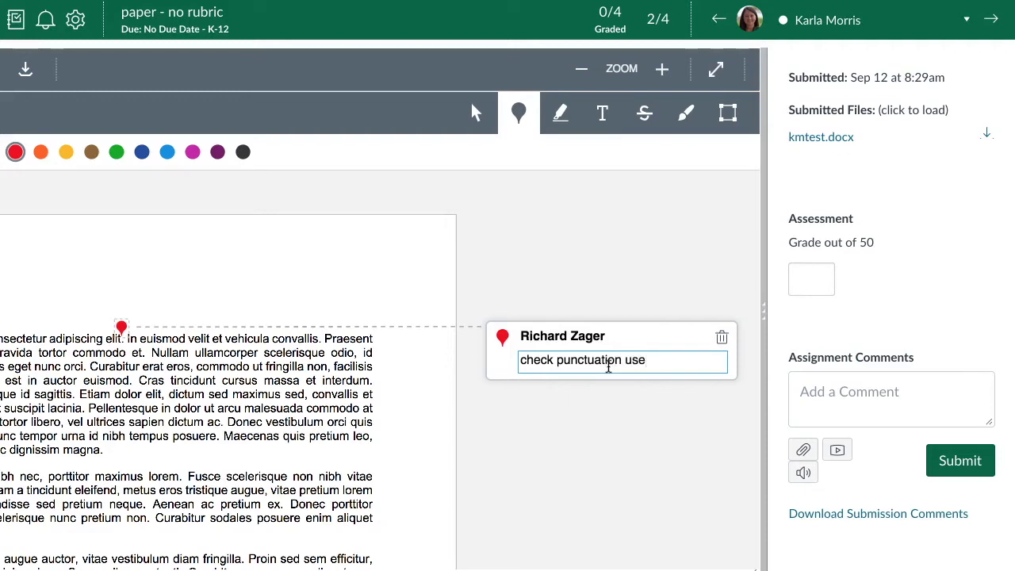
{"action": "left_click", "coordinate": [679, 419]}
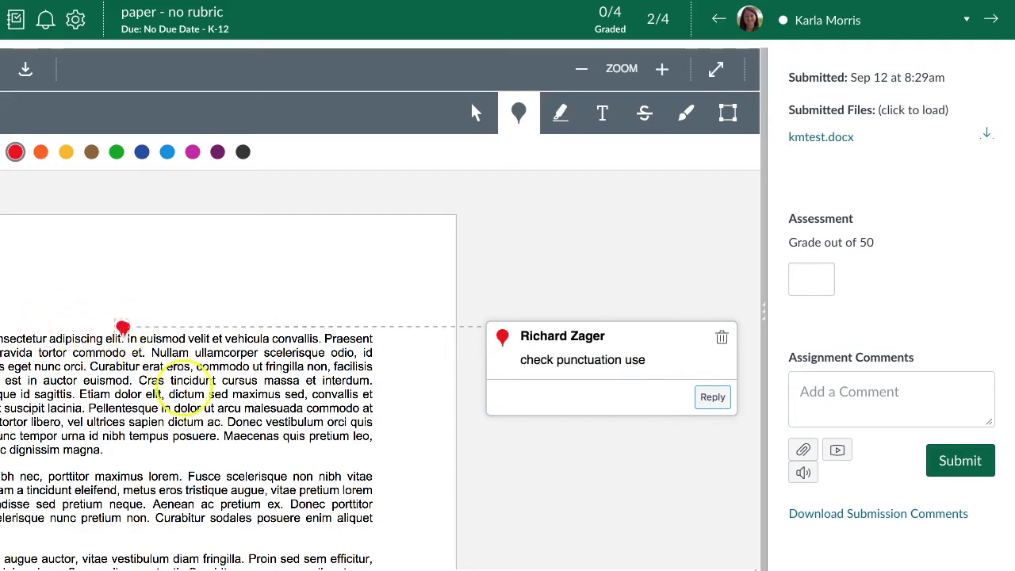
{"action": "left_click", "coordinate": [369, 377]}
{"action": "scroll", "coordinate": [581, 452], "scroll_direction": "down", "scroll_amount": 2}
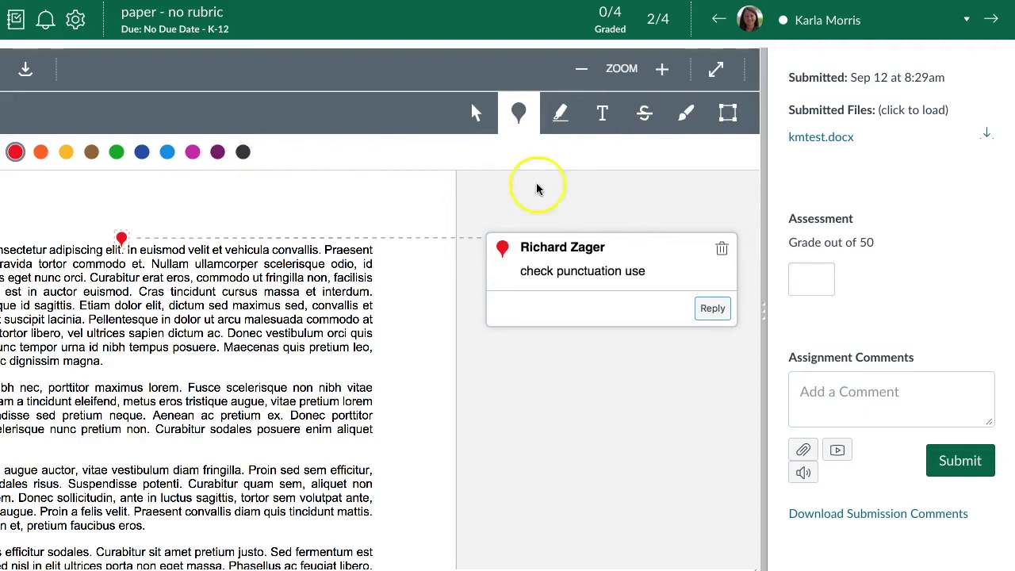
Step: Highlight part of "elit suscipit lacinia" and the phrase "Nunc tempor urna id nibh tempus" in yellow in the first paragraph
{"action": "left_click", "coordinate": [561, 121]}
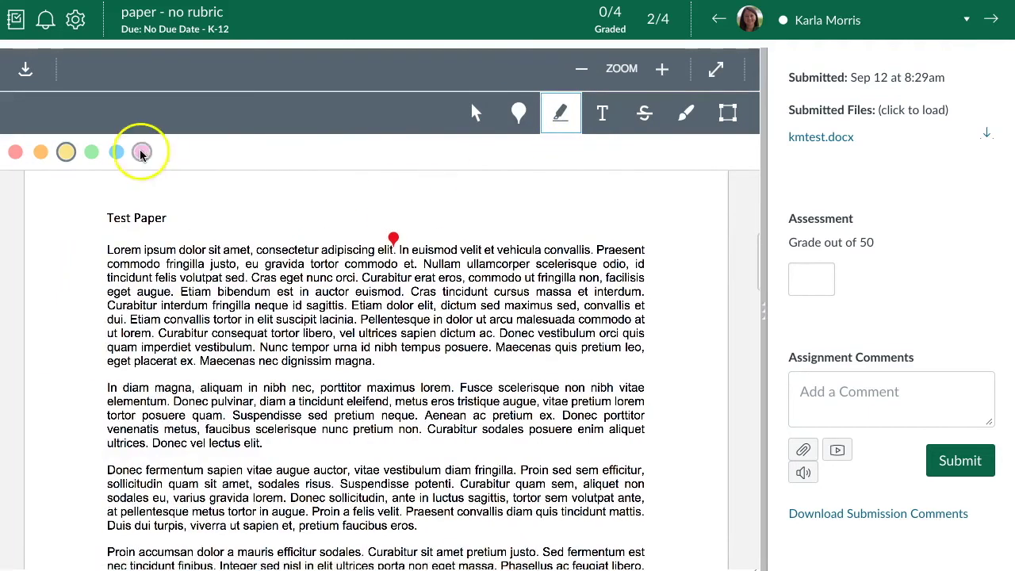
{"action": "left_click", "coordinate": [91, 151]}
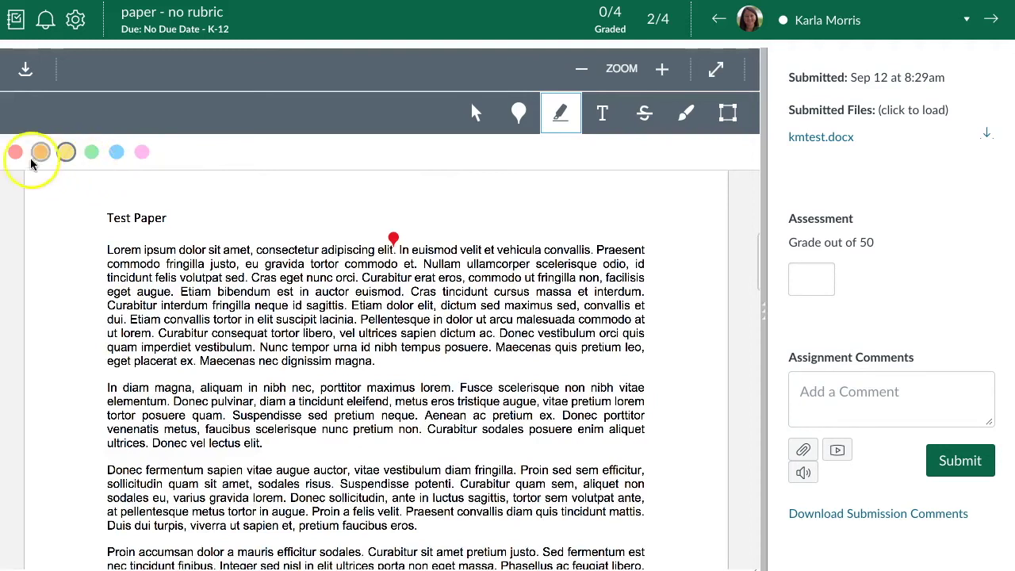
{"action": "left_click", "coordinate": [66, 152]}
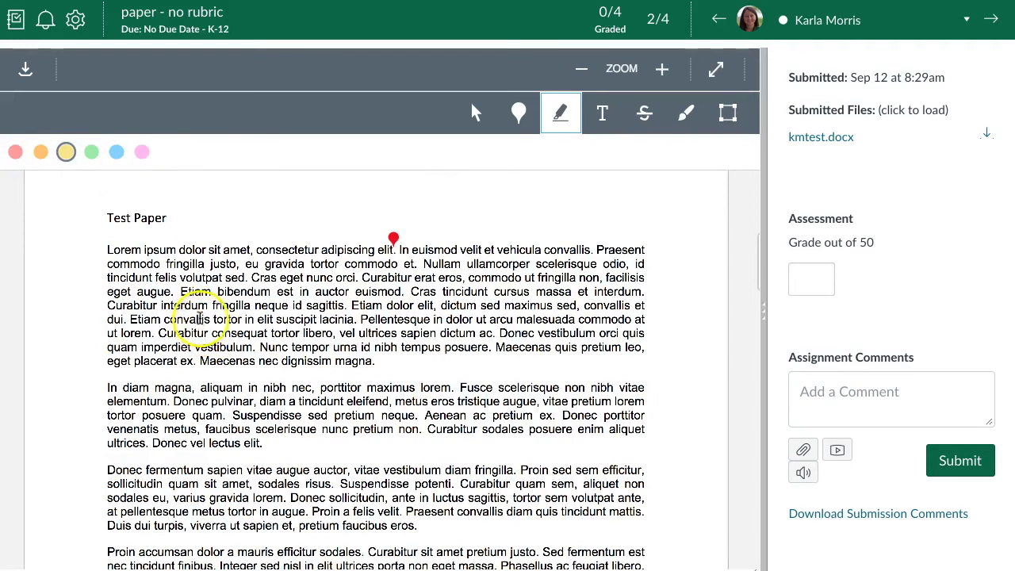
{"action": "left_click", "coordinate": [228, 320]}
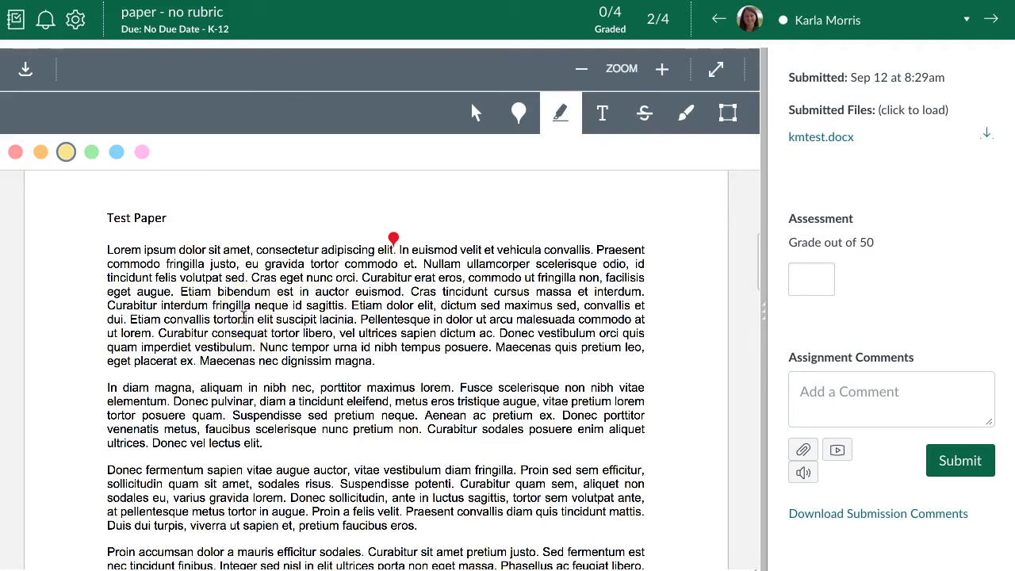
{"action": "left_click_drag", "start_coordinate": [331, 319], "coordinate": [262, 319]}
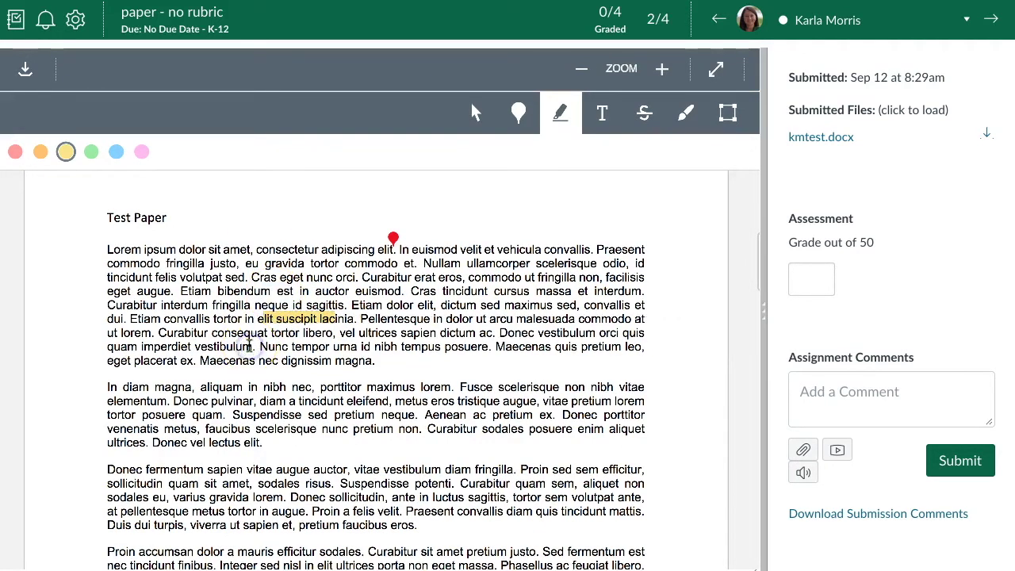
{"action": "left_click_drag", "start_coordinate": [279, 353], "coordinate": [325, 346]}
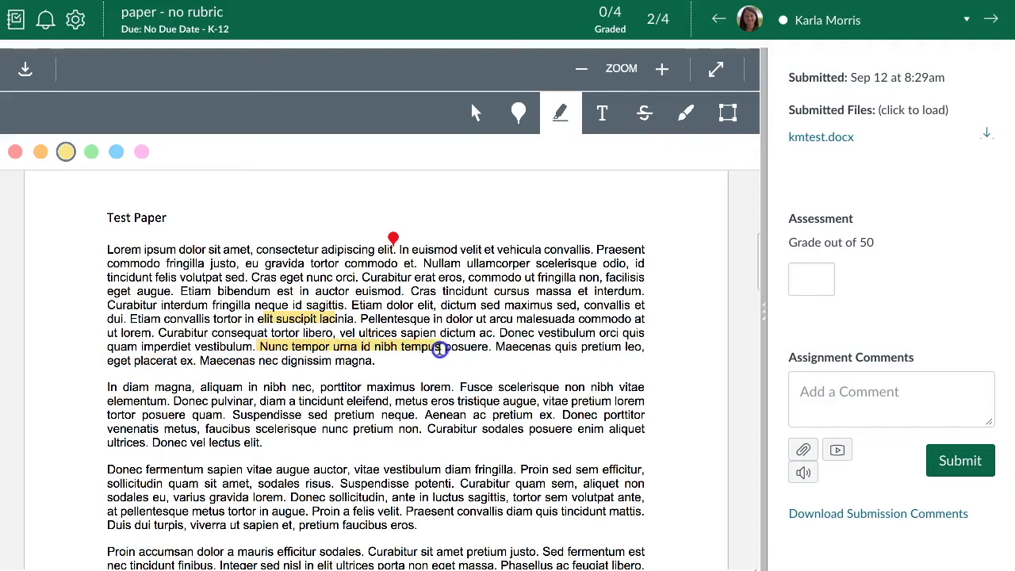
{"action": "left_click_drag", "start_coordinate": [440, 350], "coordinate": [440, 349]}
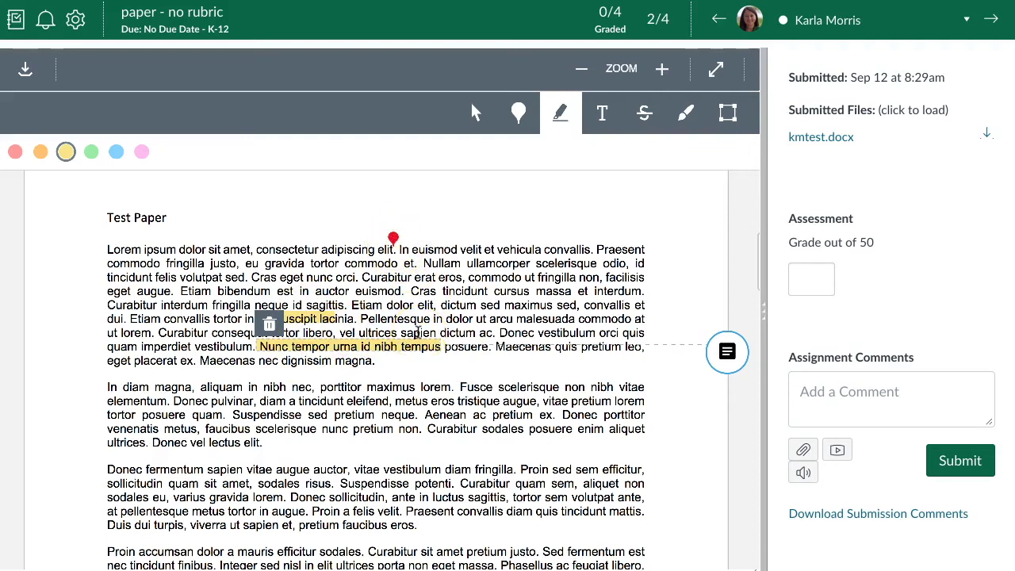
Step: Add the comment "great concept" to the highlight on "Nunc tempor urna id nibh tempus"
{"action": "left_click", "coordinate": [728, 354]}
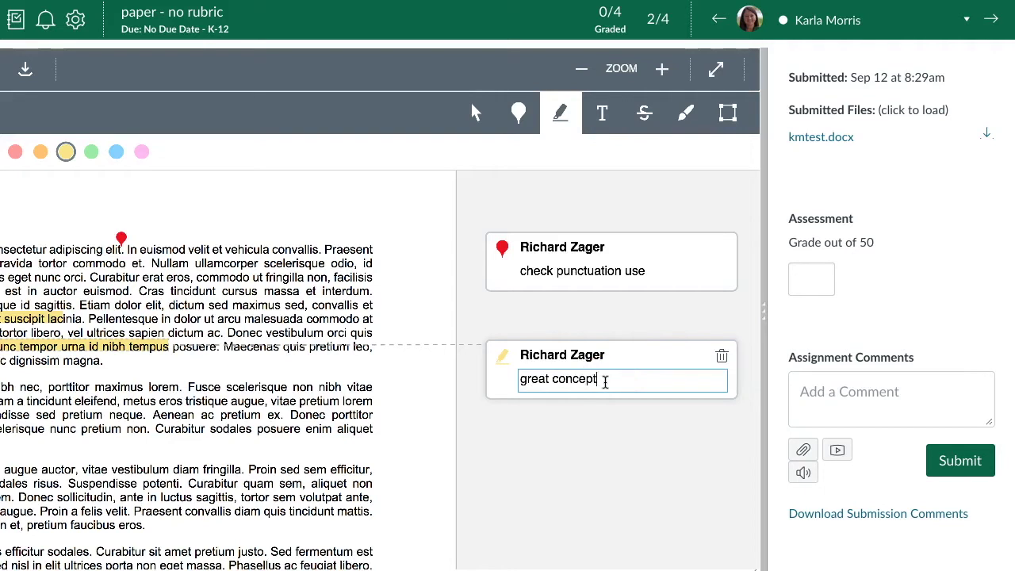
{"action": "key", "text": "Return"}
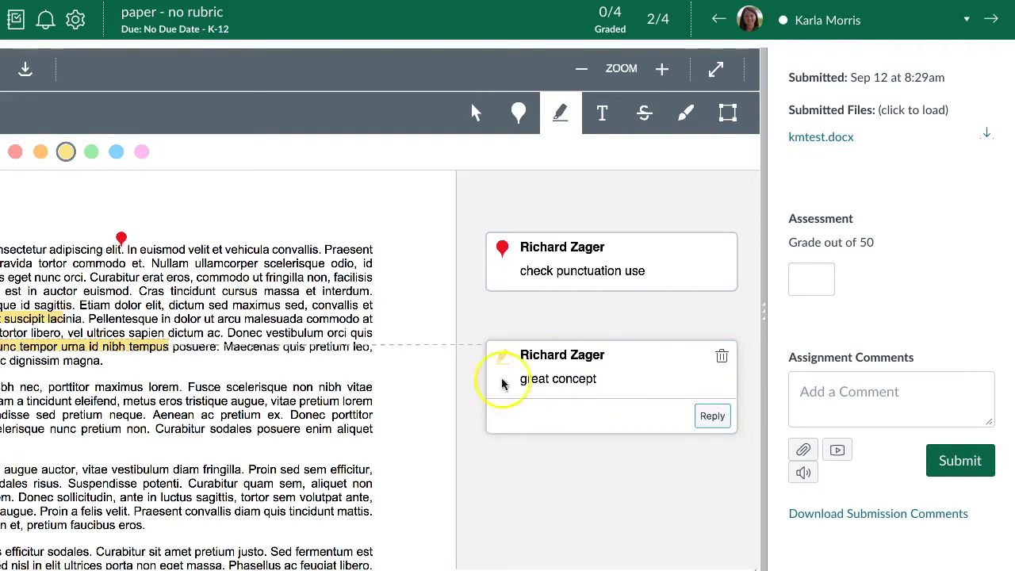
{"action": "left_click", "coordinate": [176, 401]}
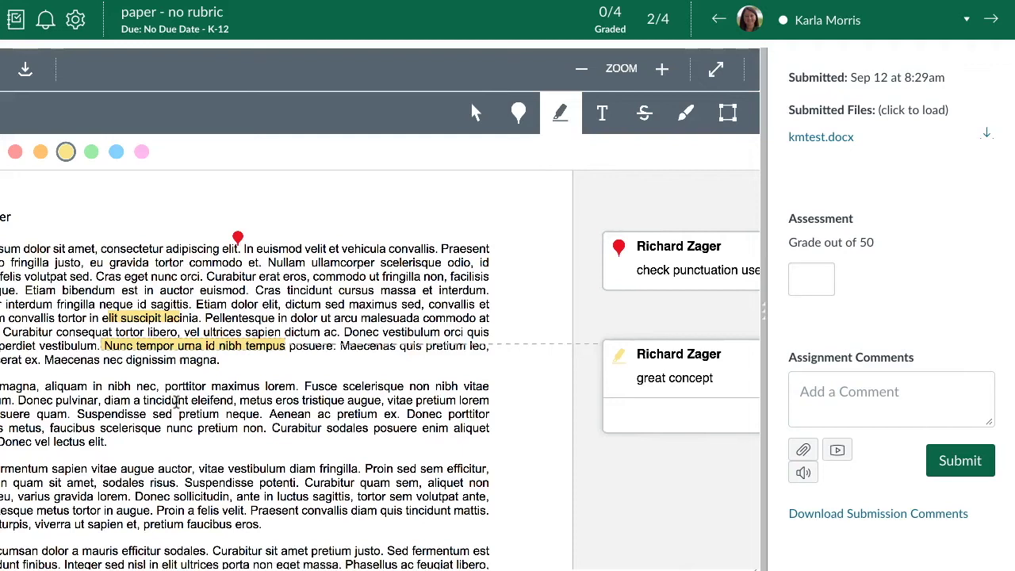
Step: Place a text annotation above the first paragraph, try its background options with purple and brown text, and delete the annotation
{"action": "left_click_drag", "start_coordinate": [369, 307], "coordinate": [580, 243]}
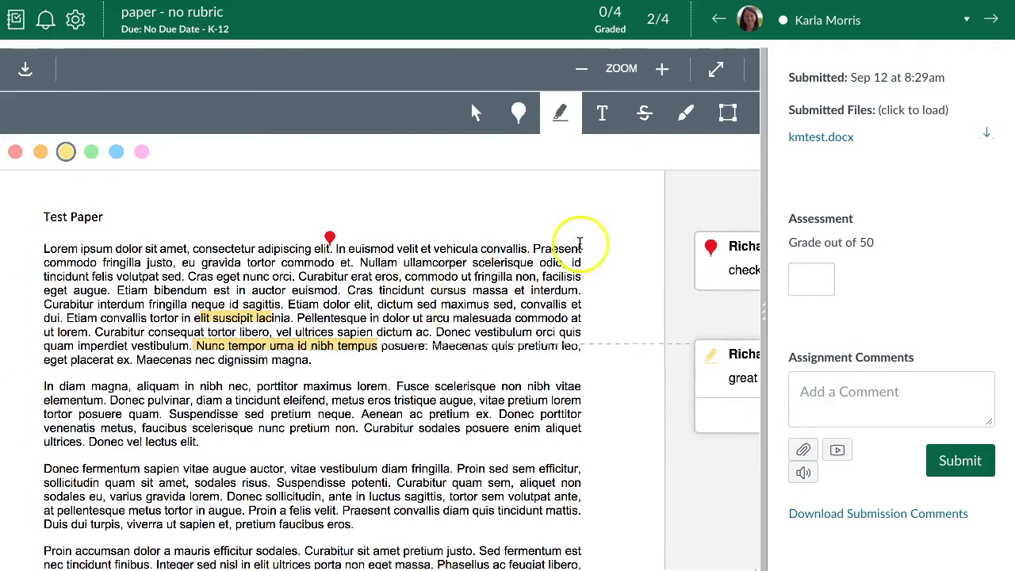
{"action": "left_click", "coordinate": [603, 117]}
{"action": "left_click", "coordinate": [445, 213]}
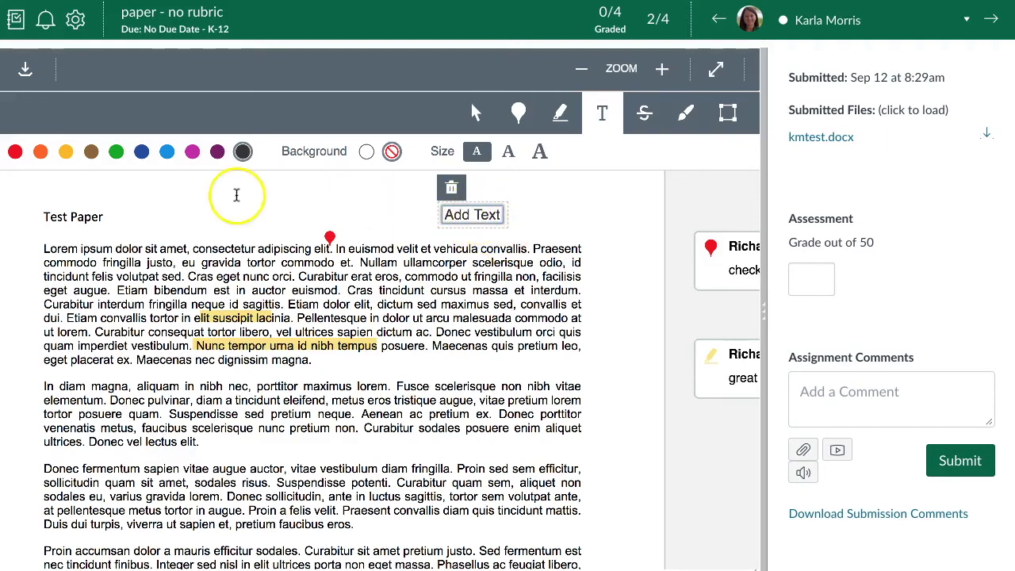
{"action": "left_click", "coordinate": [367, 152]}
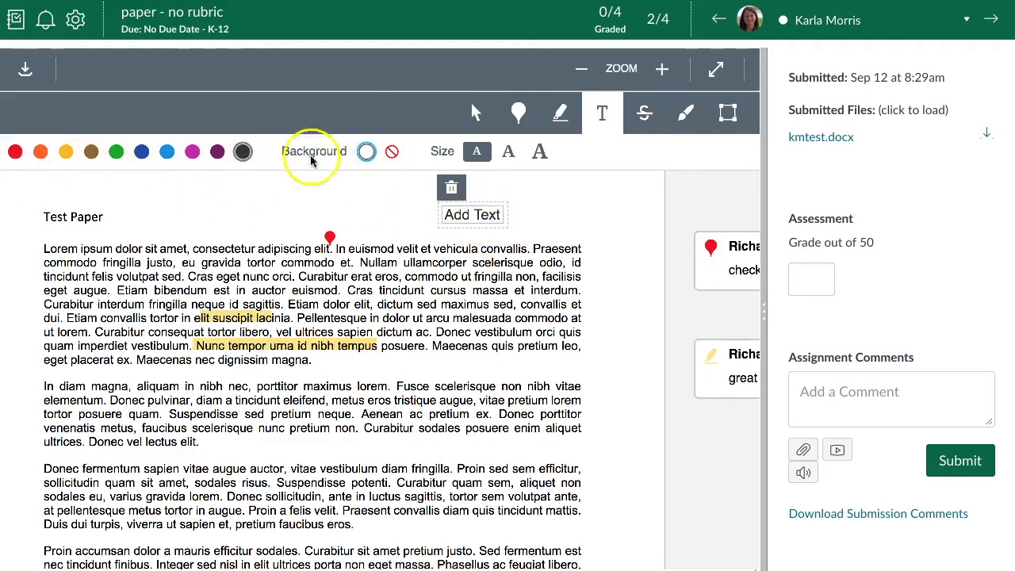
{"action": "left_click", "coordinate": [216, 152]}
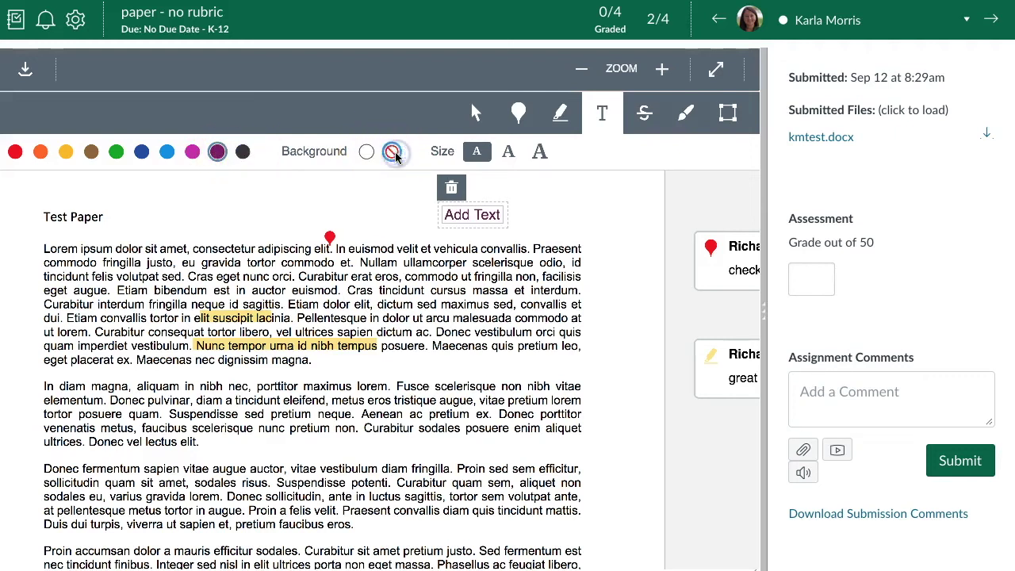
{"action": "left_click", "coordinate": [91, 152]}
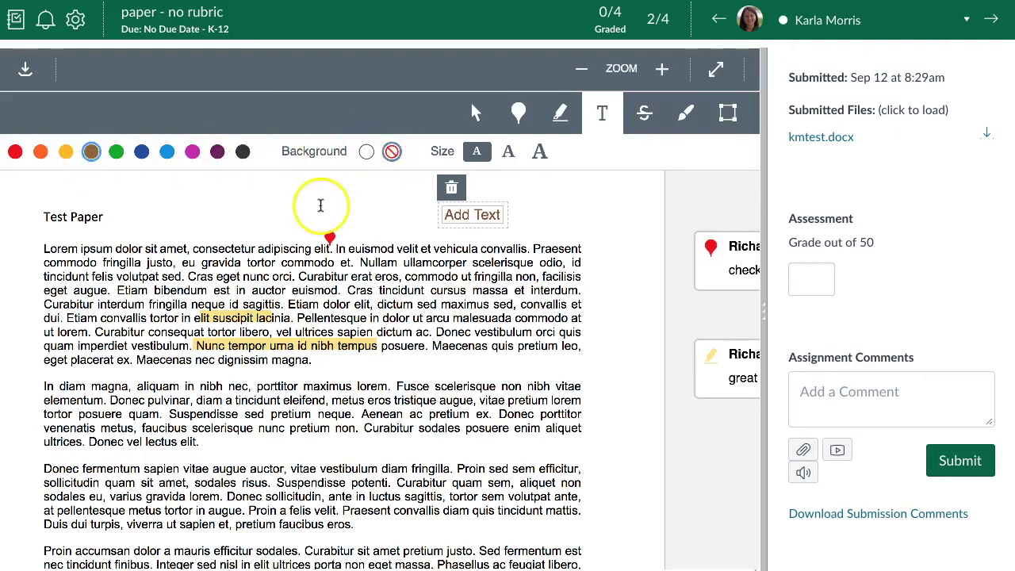
{"action": "left_click", "coordinate": [450, 191]}
{"action": "left_click", "coordinate": [289, 246]}
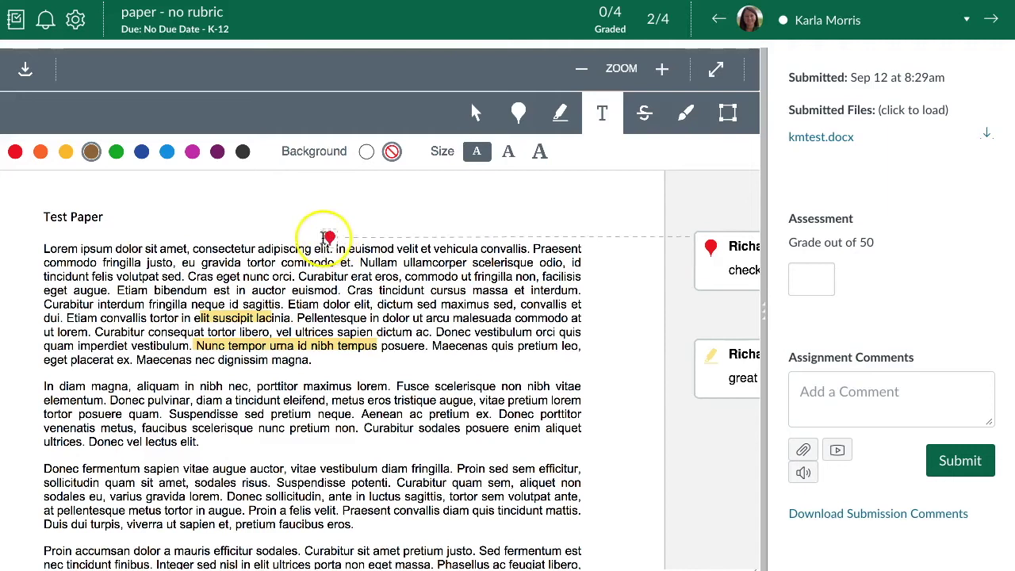
Step: Examine the delete options on the red point annotation and on its "check punctuation use" comment
{"action": "left_click", "coordinate": [332, 237]}
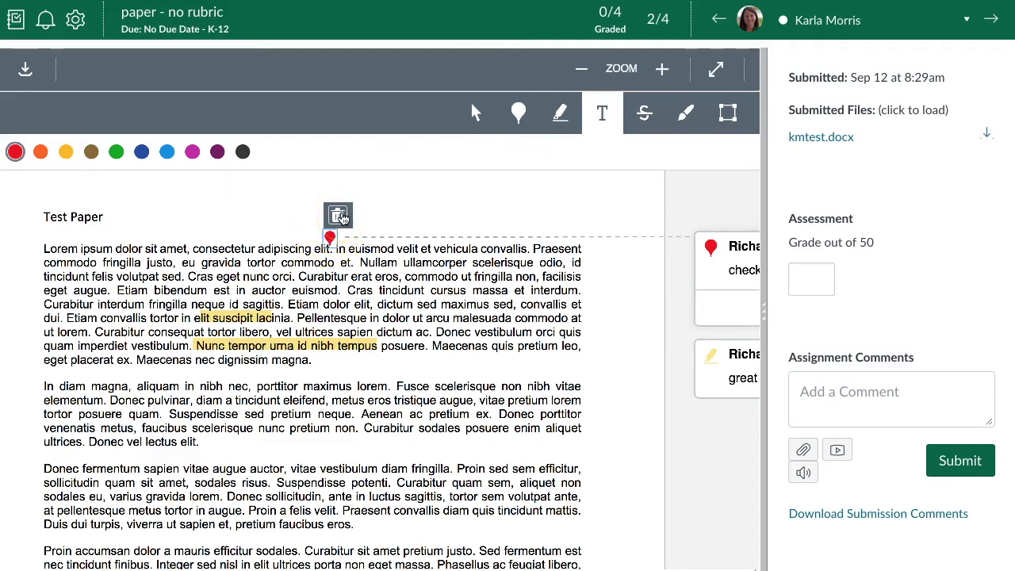
{"action": "left_click", "coordinate": [338, 216]}
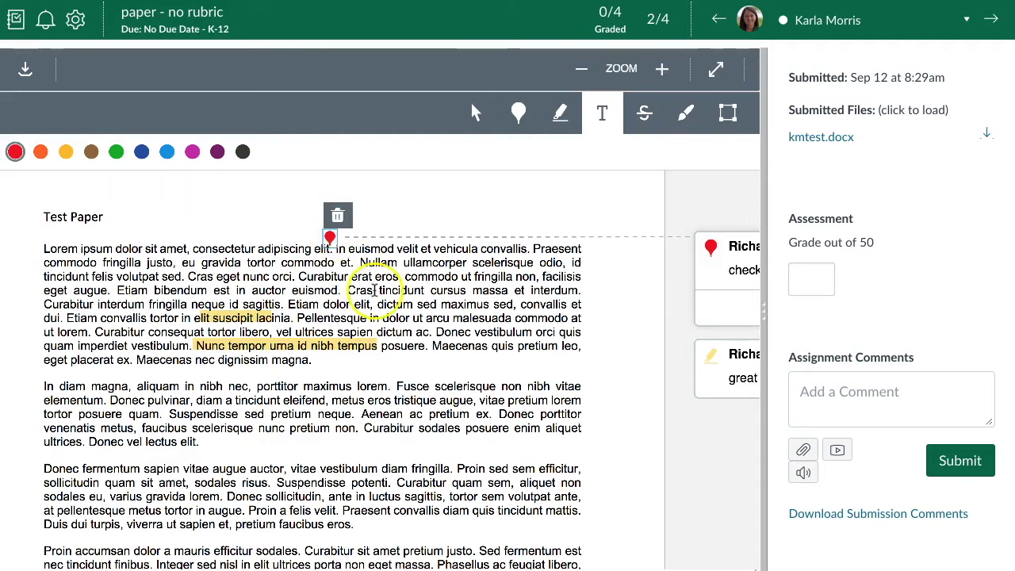
{"action": "left_click", "coordinate": [706, 292]}
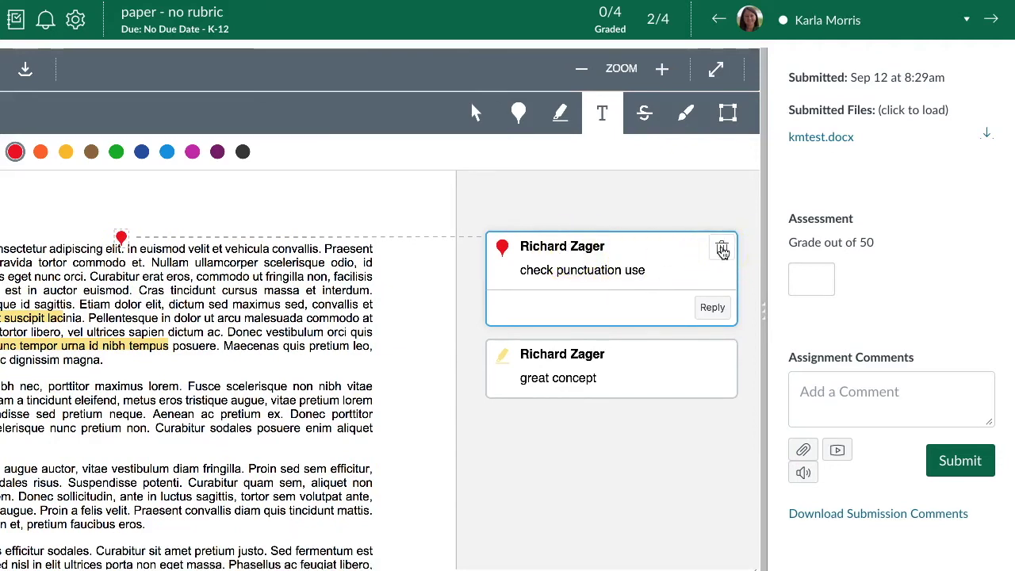
{"action": "left_click", "coordinate": [403, 331]}
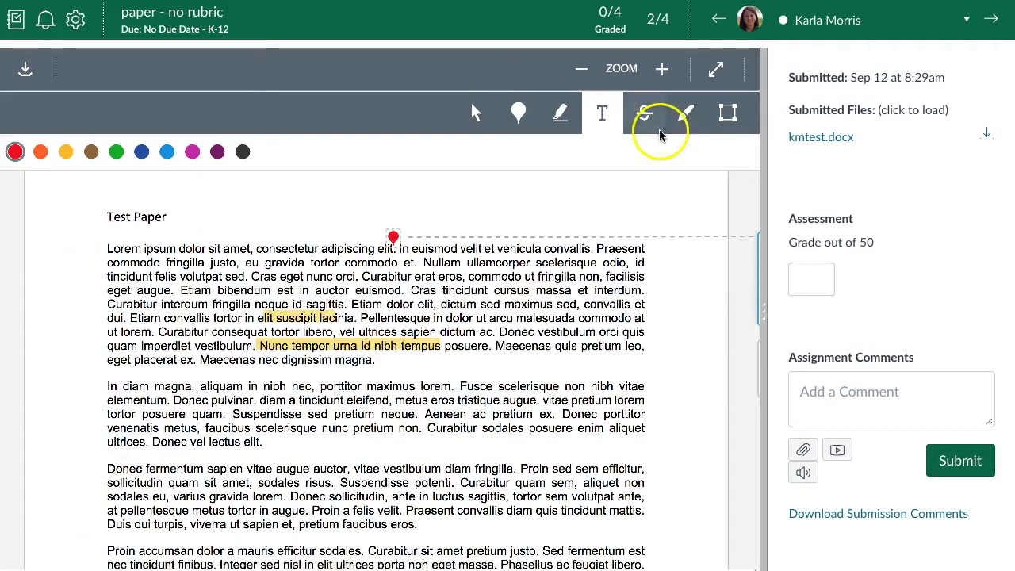
Step: Strike out the text from "sit amet, consectetur" into "adipiscing" in the first line, try several colors, and make the strikethrough red
{"action": "left_click", "coordinate": [648, 116]}
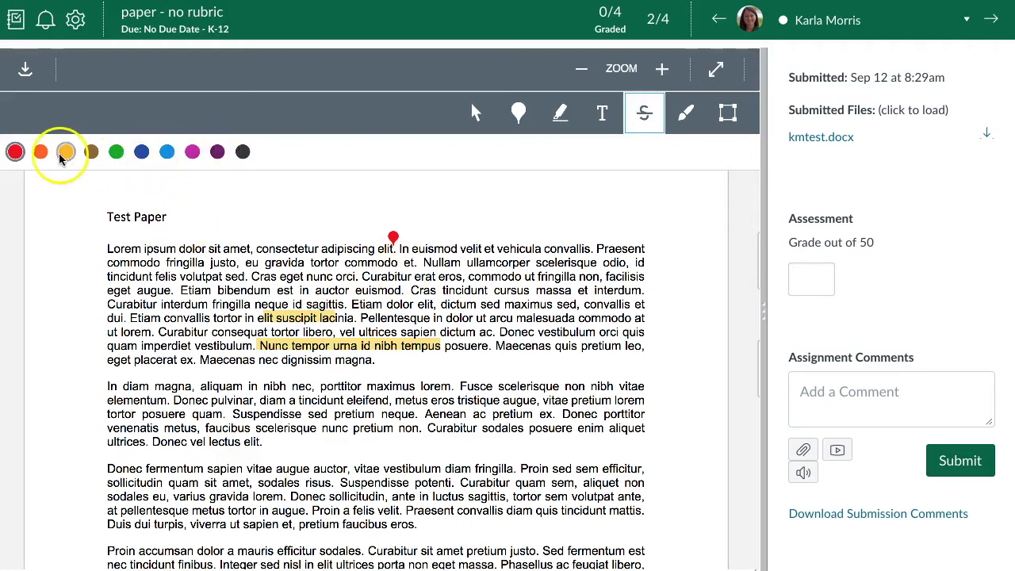
{"action": "left_click", "coordinate": [239, 154]}
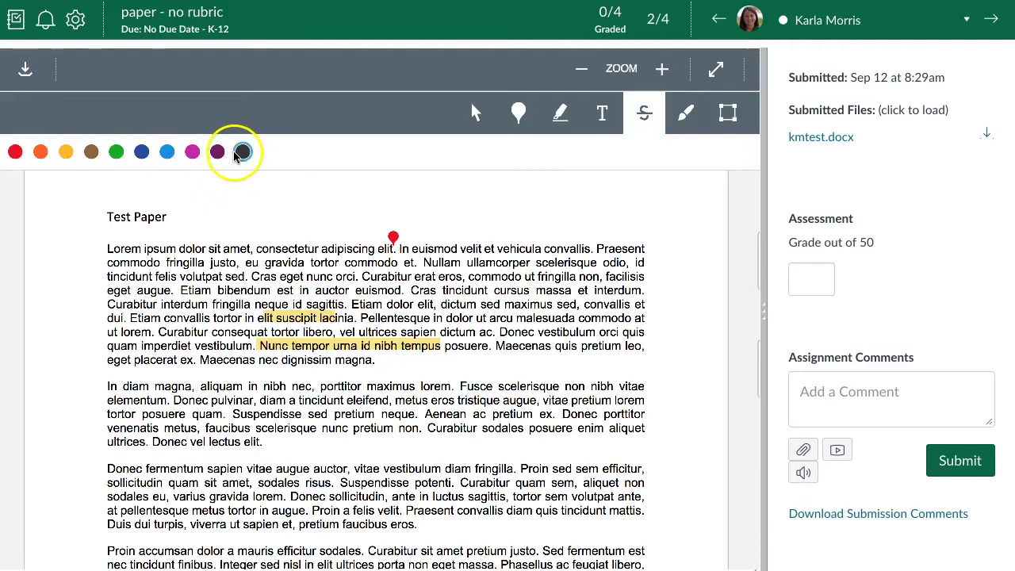
{"action": "left_click", "coordinate": [70, 153]}
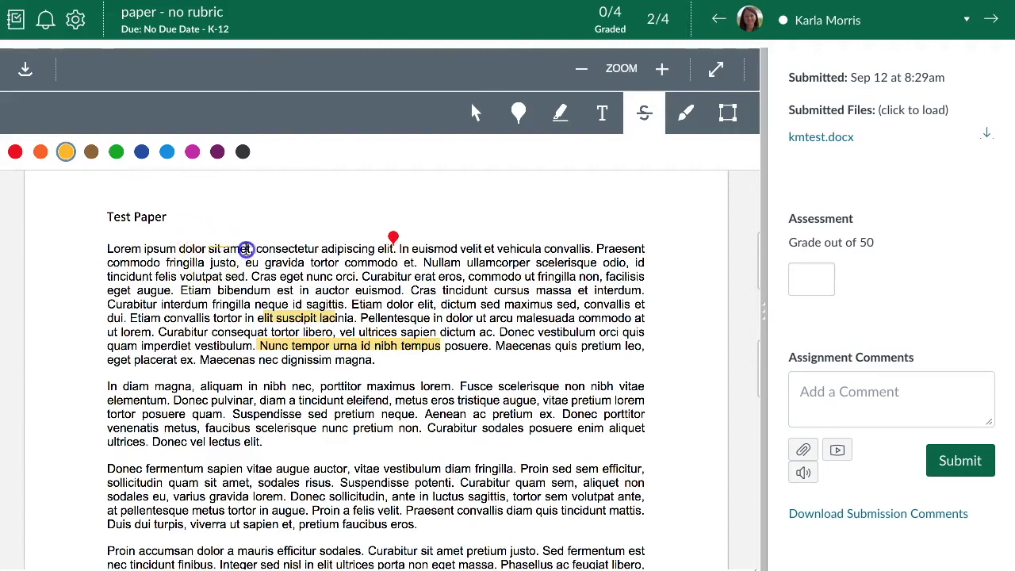
{"action": "left_click_drag", "start_coordinate": [353, 250], "coordinate": [353, 249]}
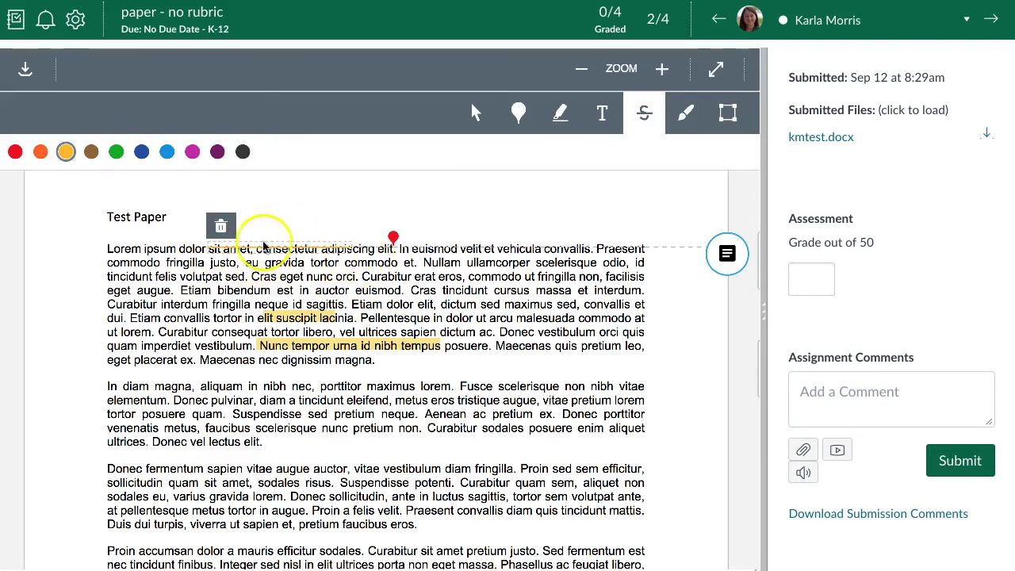
{"action": "left_click", "coordinate": [193, 153]}
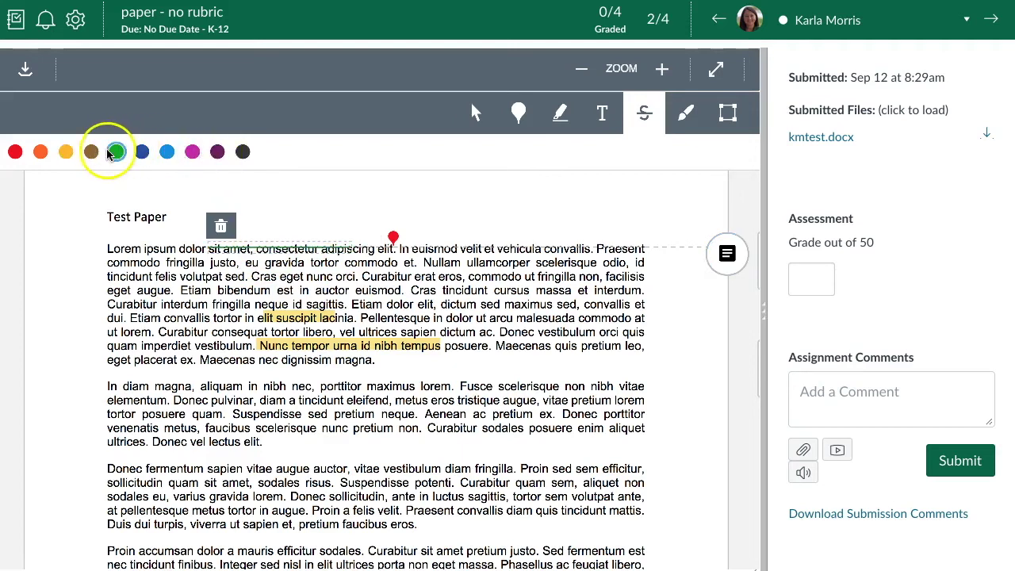
{"action": "left_click", "coordinate": [65, 153]}
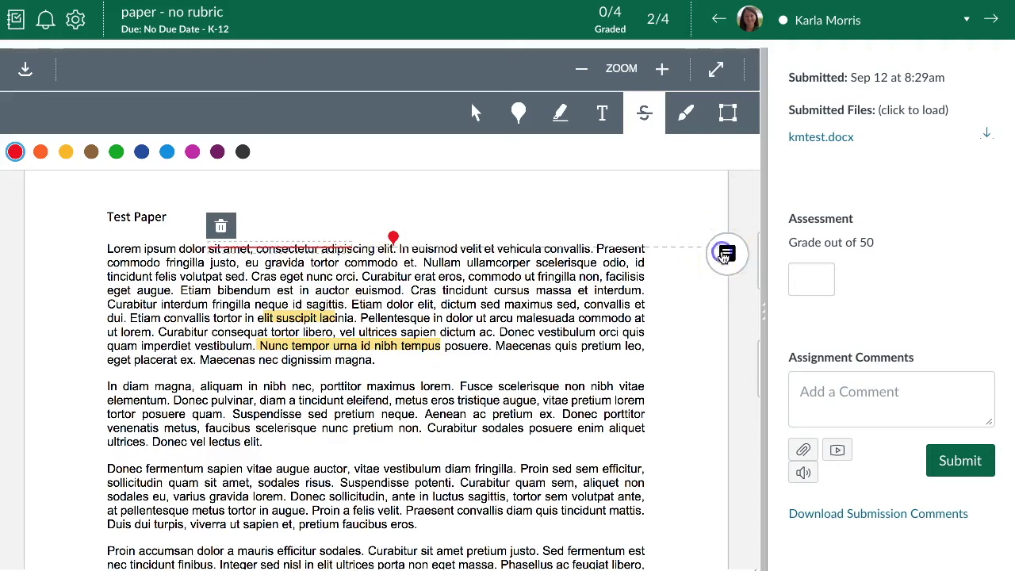
Step: Start a comment on the red strikethrough and discard it without entering any text
{"action": "left_click", "coordinate": [724, 254]}
{"action": "left_click", "coordinate": [584, 288]}
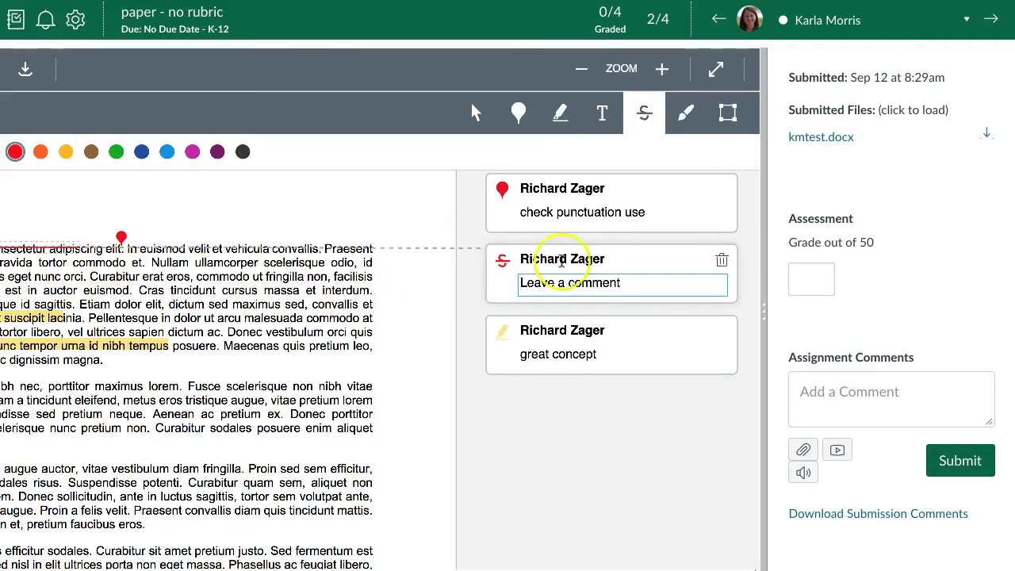
{"action": "left_click", "coordinate": [722, 260]}
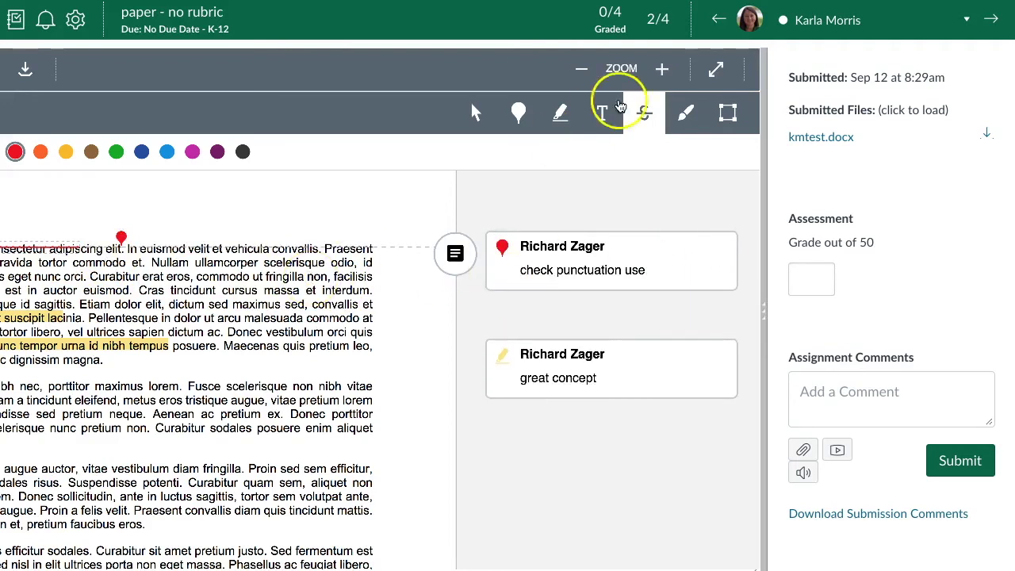
Step: Draw a thin blue freehand scribble over the end of the first paragraph's upper lines and delete the drawing
{"action": "left_click", "coordinate": [686, 113]}
{"action": "scroll", "coordinate": [369, 265], "scroll_direction": "left", "scroll_amount": 3}
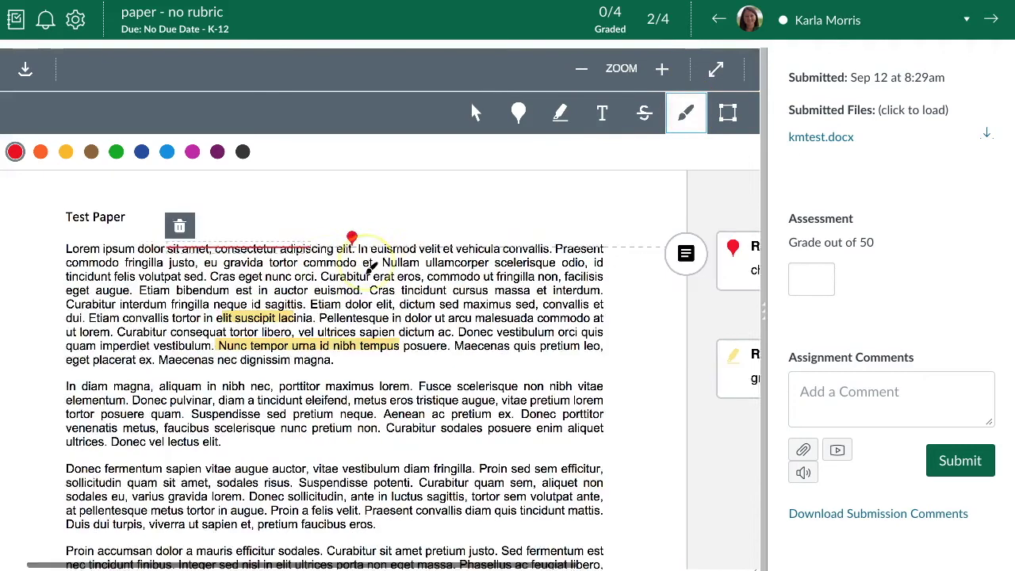
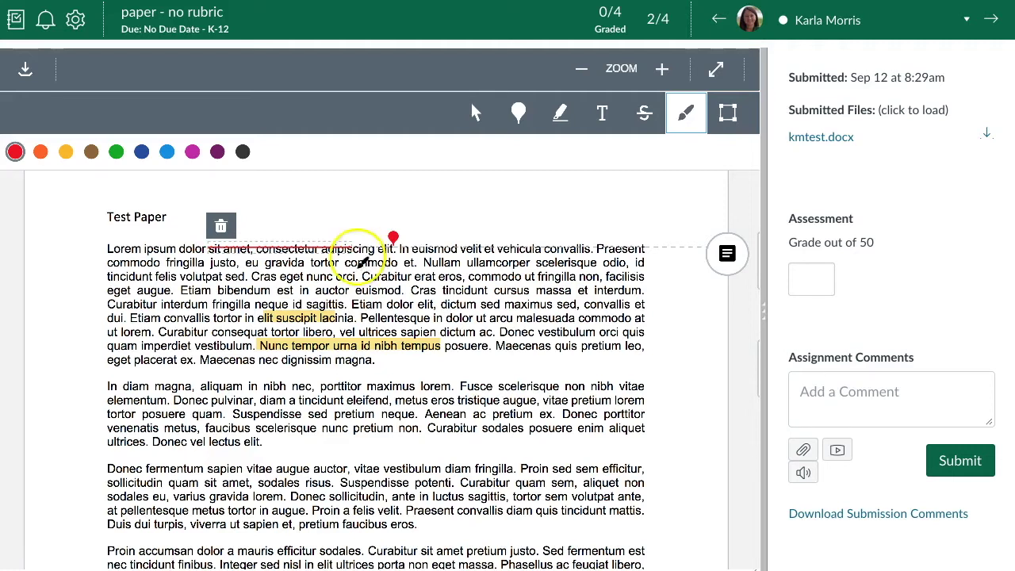
{"action": "mouse_move", "coordinate": [500, 214]}
{"action": "left_mouse_down"}
{"action": "mouse_move", "coordinate": [433, 233]}
{"action": "mouse_move", "coordinate": [528, 237]}
{"action": "mouse_move", "coordinate": [526, 228]}
{"action": "mouse_move", "coordinate": [605, 209]}
{"action": "mouse_move", "coordinate": [534, 236]}
{"action": "mouse_move", "coordinate": [544, 212]}
{"action": "mouse_move", "coordinate": [612, 193]}
{"action": "mouse_move", "coordinate": [521, 228]}
{"action": "mouse_move", "coordinate": [615, 206]}
{"action": "left_mouse_up"}
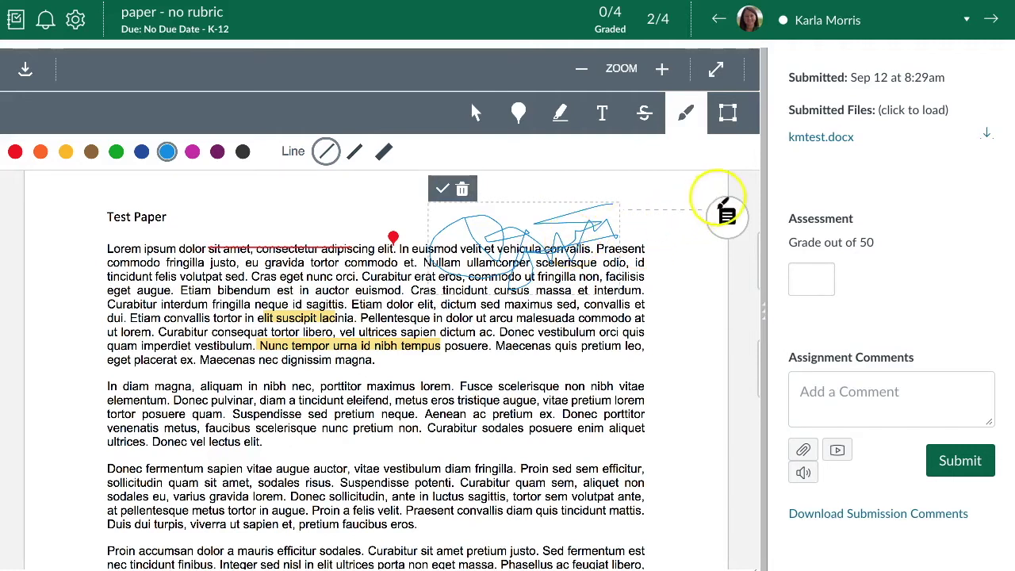
{"action": "left_click", "coordinate": [725, 217]}
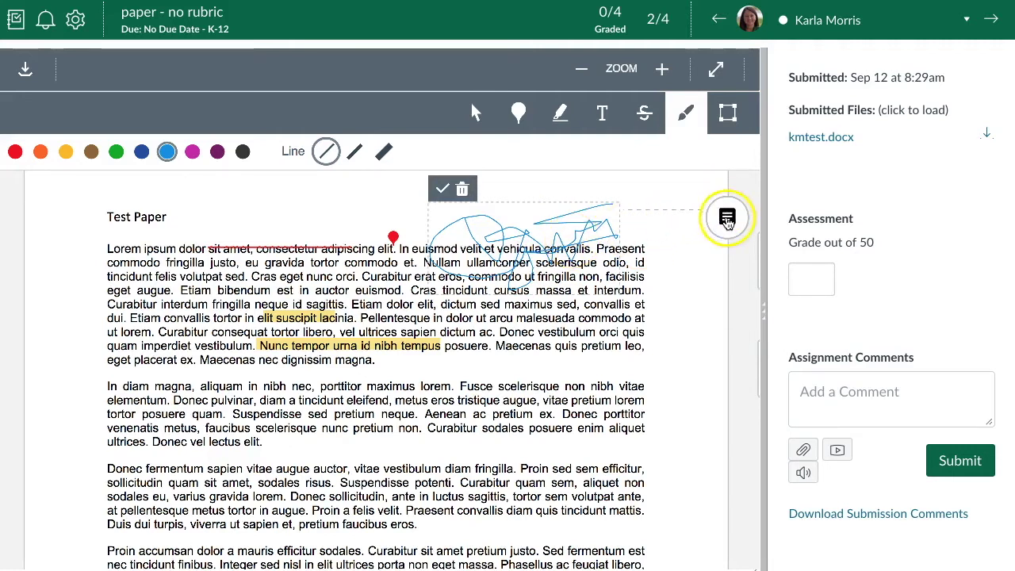
{"action": "left_click", "coordinate": [462, 188]}
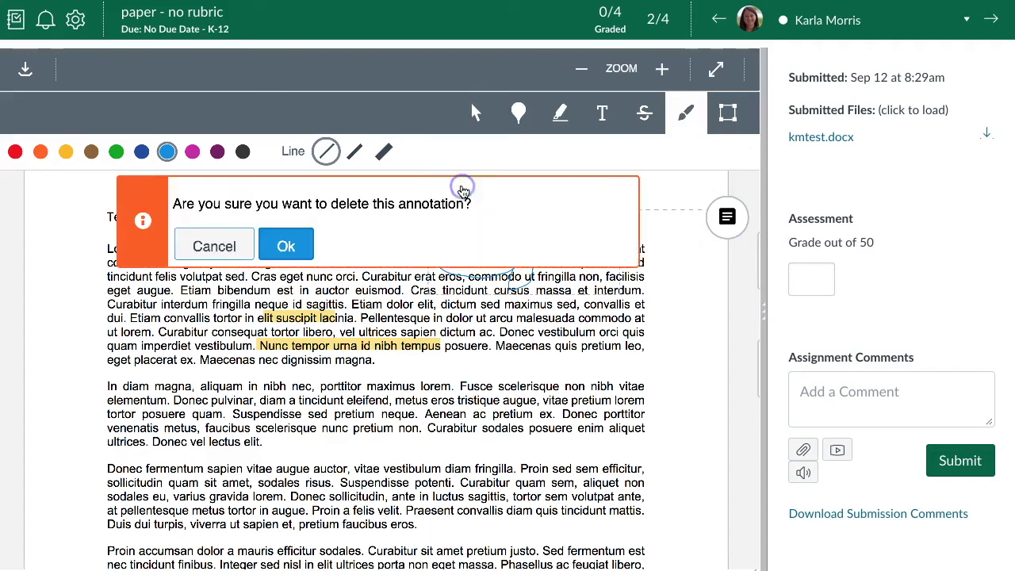
{"action": "left_click", "coordinate": [288, 247]}
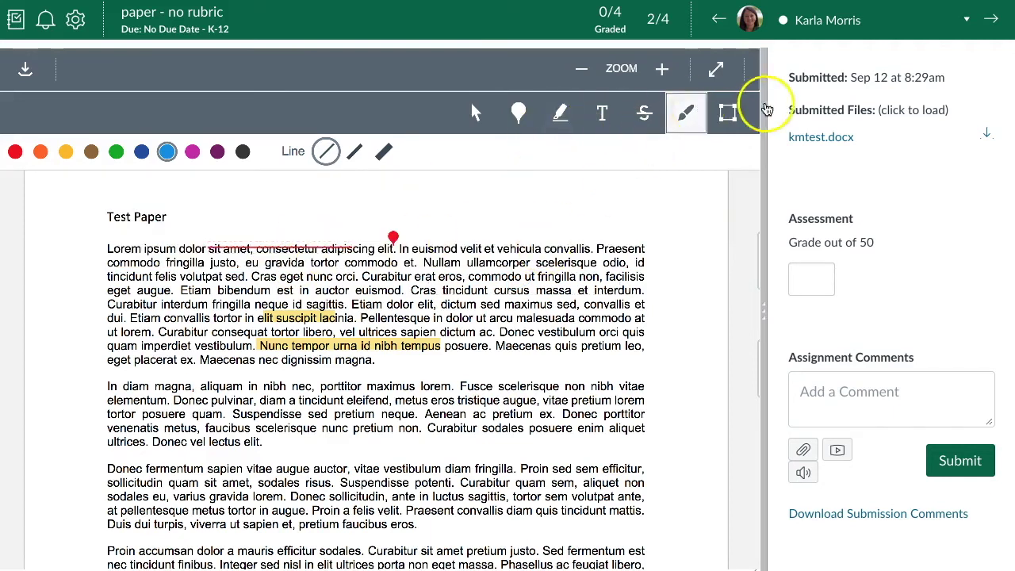
Step: Box the end of the first paragraph's first three lines with a magenta area annotation and attach the comment "nice job"
{"action": "left_click", "coordinate": [726, 114]}
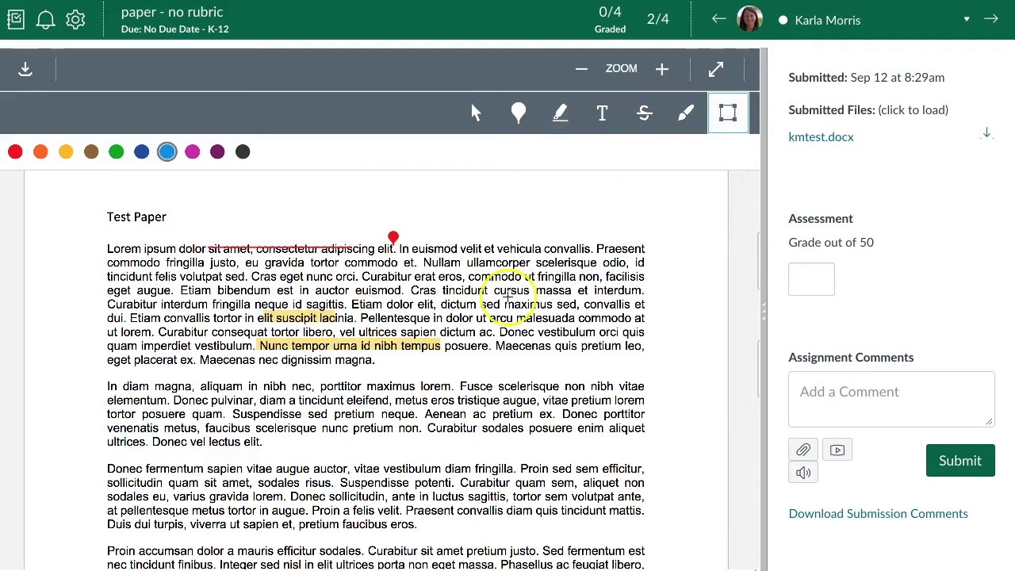
{"action": "mouse_move", "coordinate": [432, 242]}
{"action": "left_mouse_down"}
{"action": "mouse_move", "coordinate": [537, 288]}
{"action": "mouse_move", "coordinate": [648, 288]}
{"action": "left_mouse_up"}
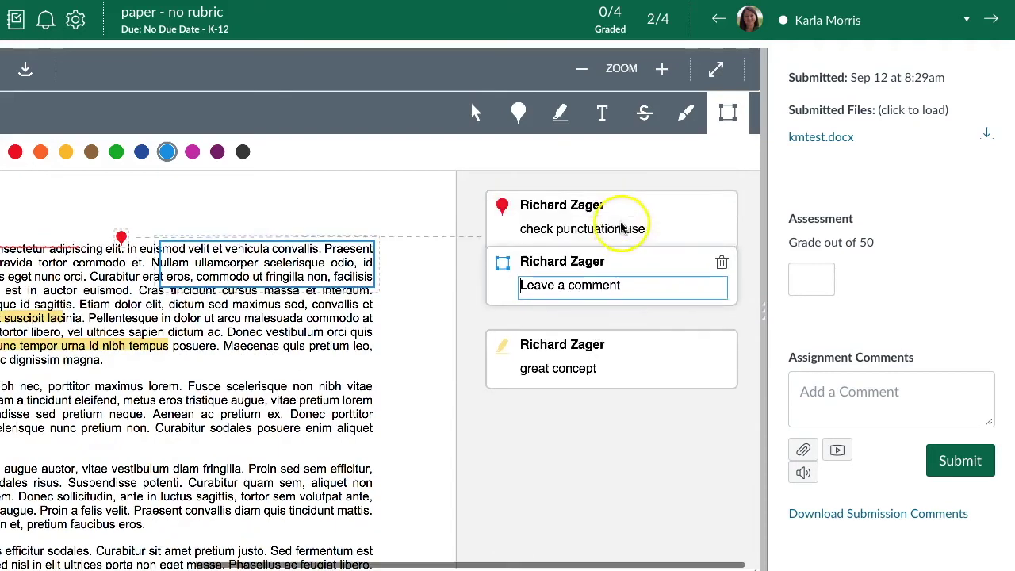
{"action": "left_click", "coordinate": [193, 153]}
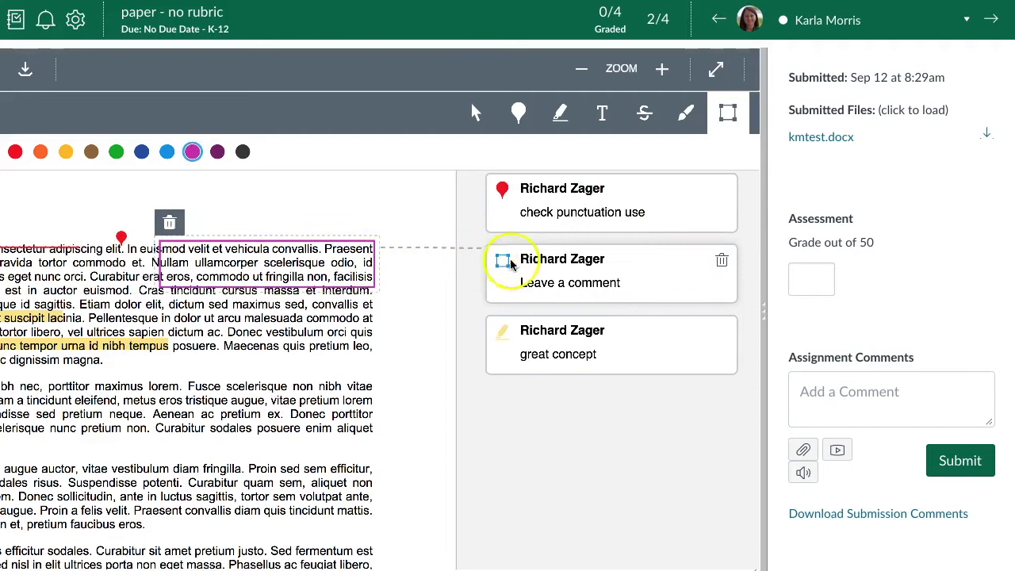
{"action": "left_click", "coordinate": [556, 283]}
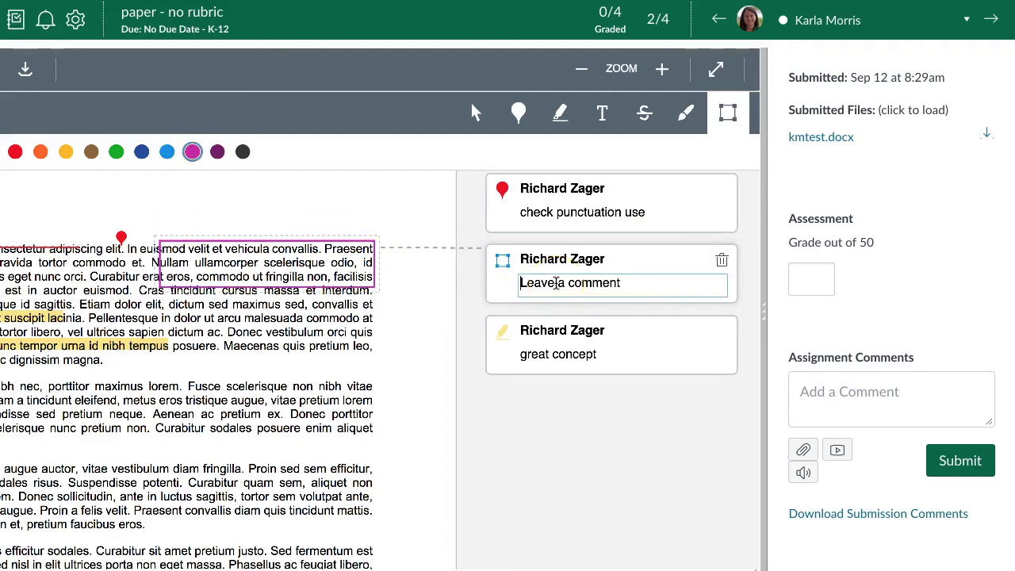
{"action": "type", "text": "nice job"}
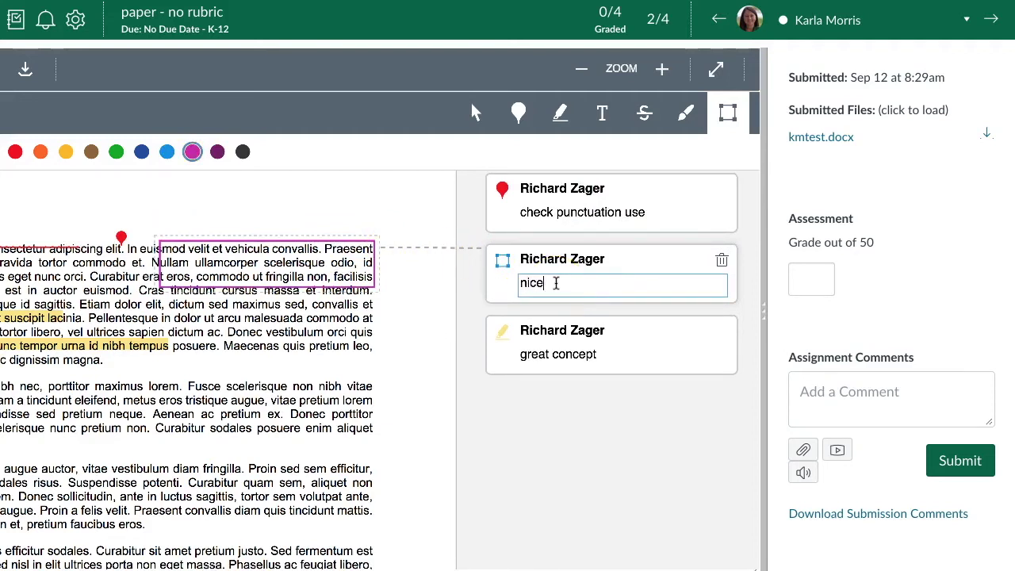
{"action": "left_click", "coordinate": [646, 374]}
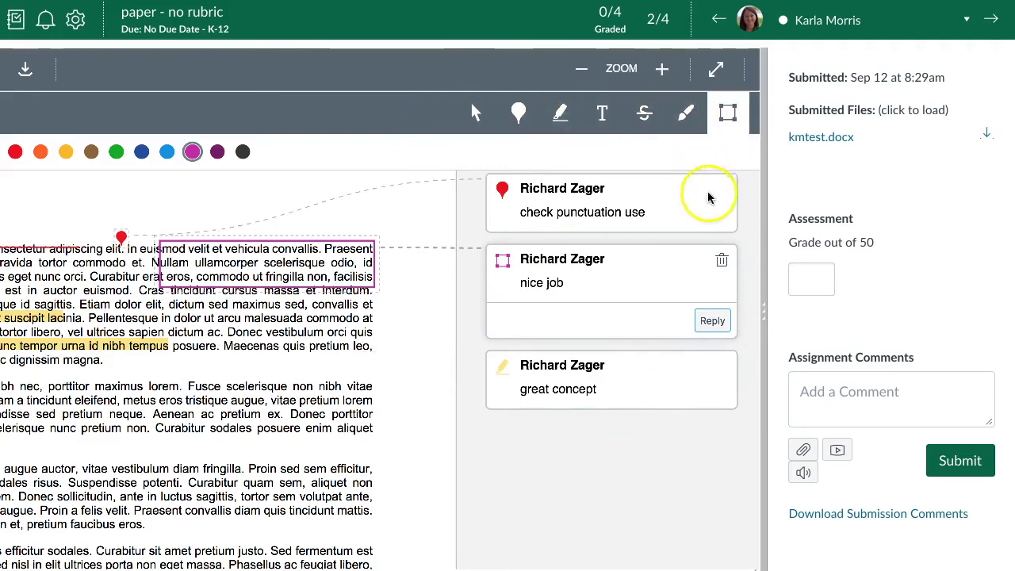
Step: Grade the kmtest.docx submission 45 out of 50
{"action": "left_click", "coordinate": [819, 272]}
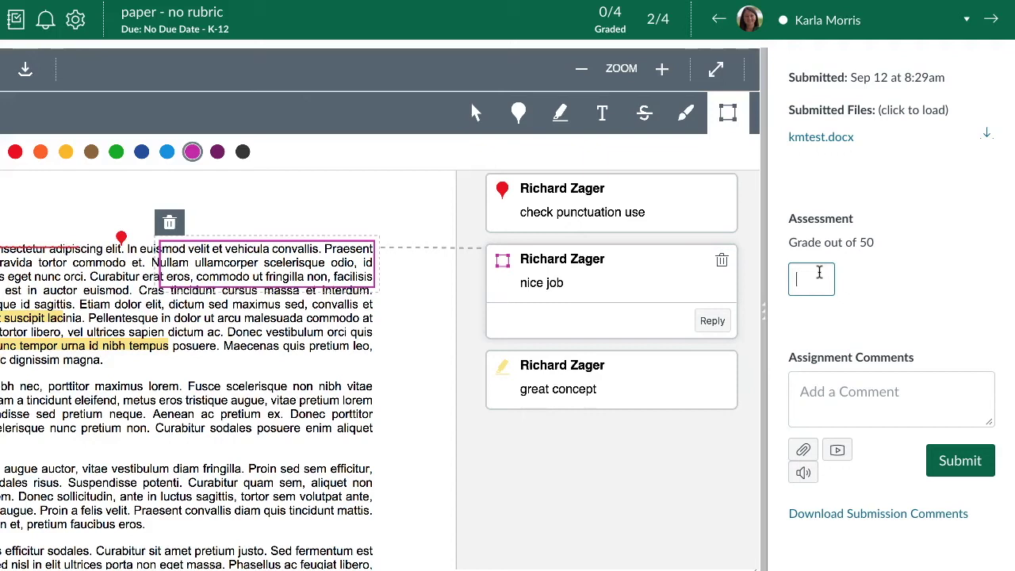
{"action": "type", "text": "45"}
{"action": "left_click", "coordinate": [865, 334]}
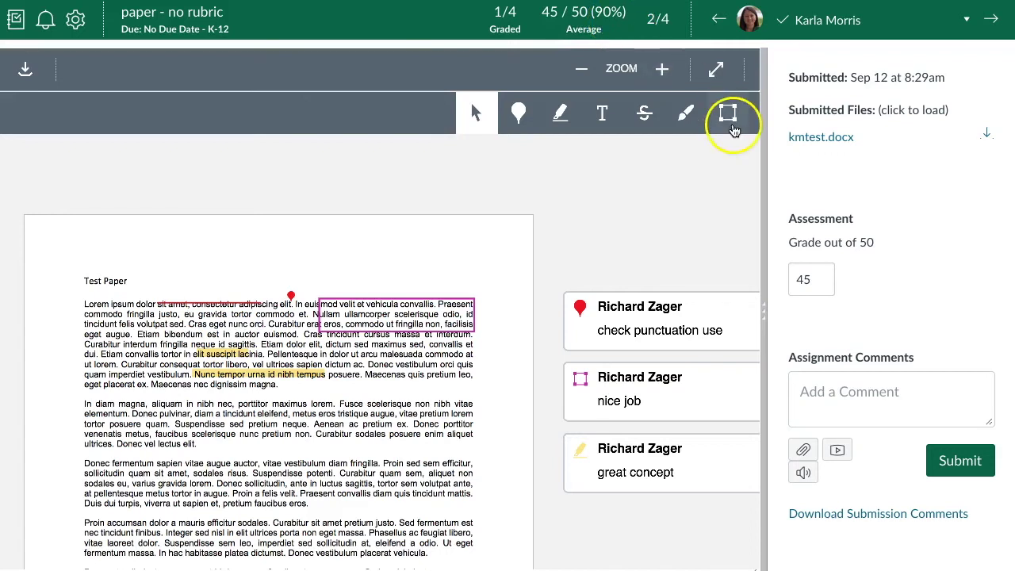
Step: Switch to the first student in the list, who submitted Black Florida PPT.pptx, and enter a grade of 40 out of 50
{"action": "left_click", "coordinate": [967, 19]}
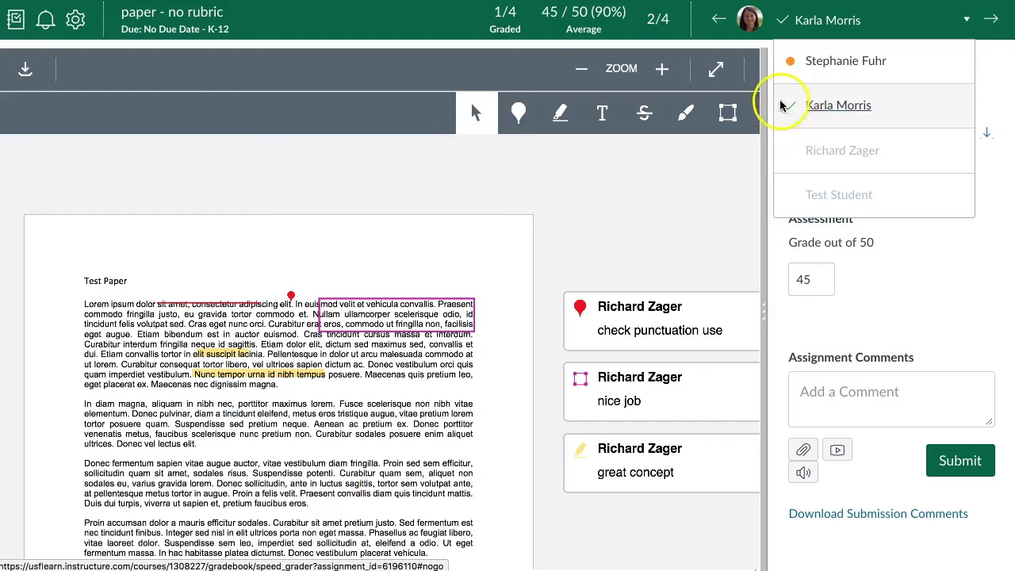
{"action": "left_click", "coordinate": [840, 63]}
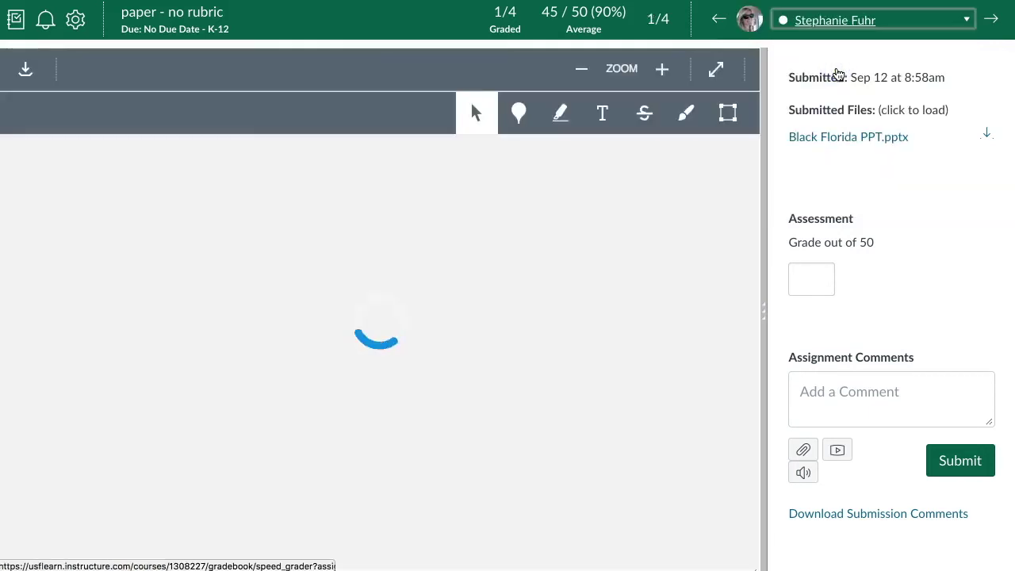
{"action": "left_click", "coordinate": [818, 277]}
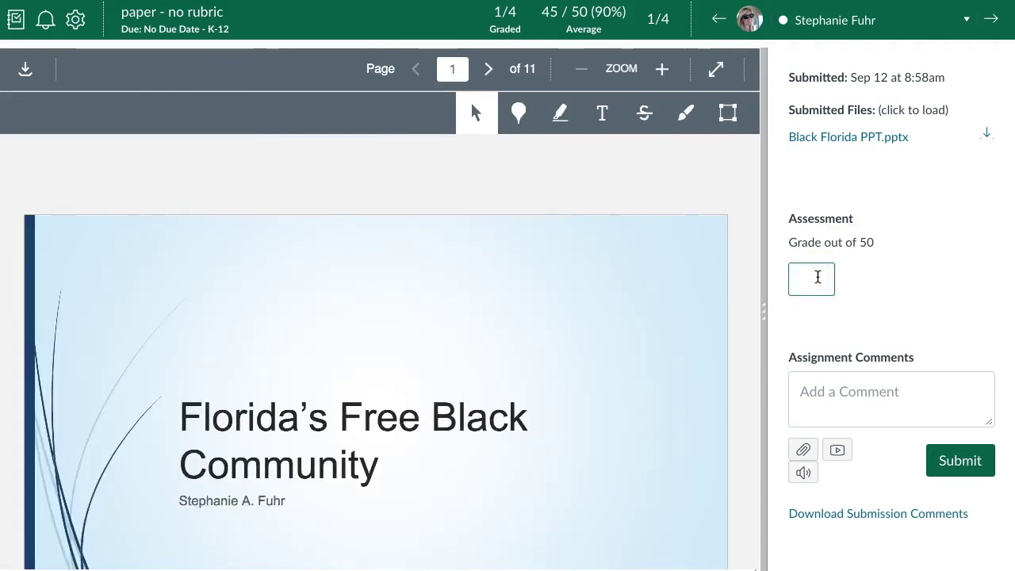
{"action": "type", "text": "40"}
{"action": "key", "text": "Return"}
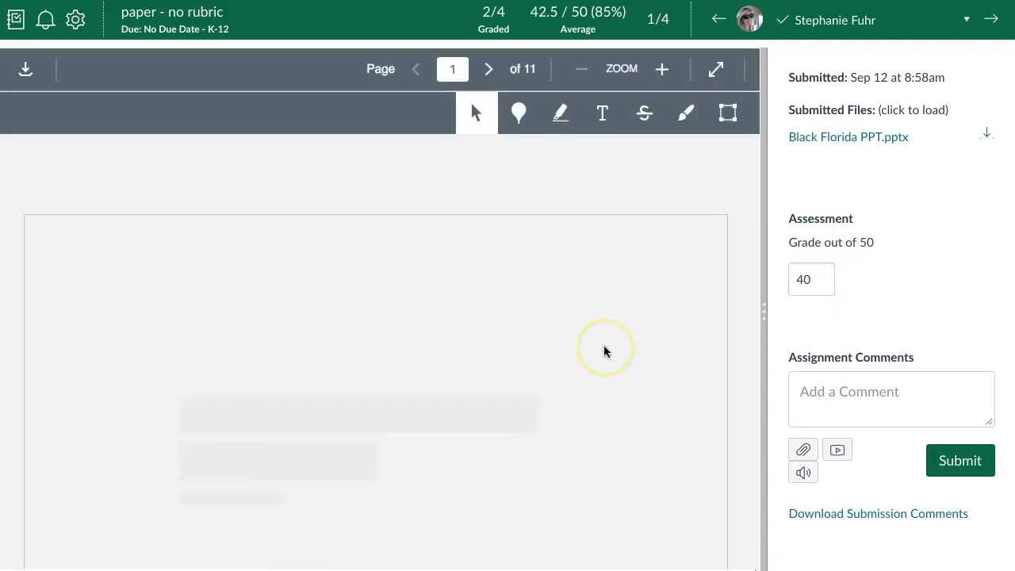
Step: Highlight the words "Free Black" in yellow in the title on the presentation's first slide
{"action": "left_click", "coordinate": [566, 294]}
{"action": "scroll", "coordinate": [565, 292], "scroll_direction": "down", "scroll_amount": 1}
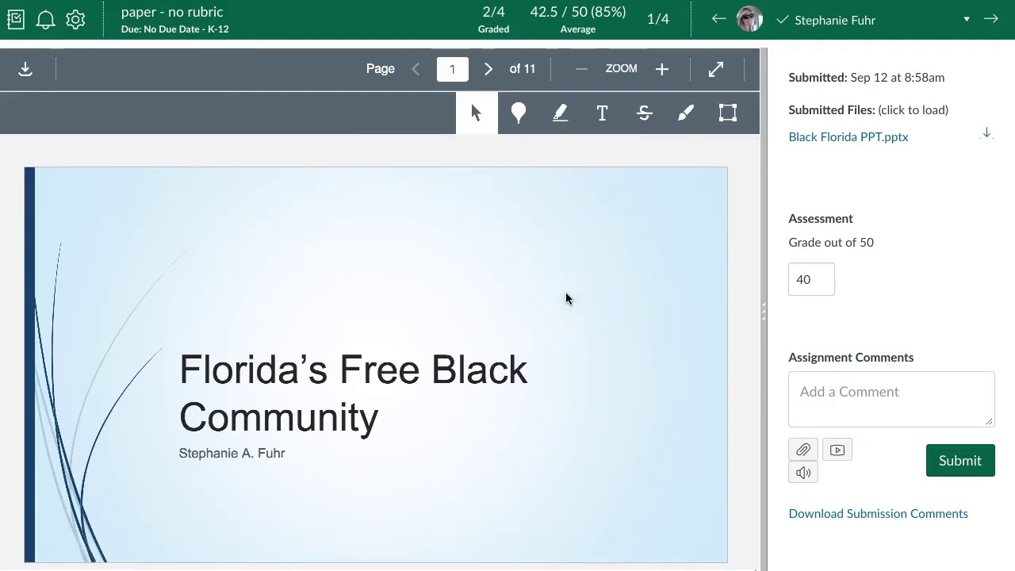
{"action": "scroll", "coordinate": [566, 294], "scroll_direction": "down", "scroll_amount": 1}
{"action": "scroll", "coordinate": [565, 298], "scroll_direction": "up", "scroll_amount": 2}
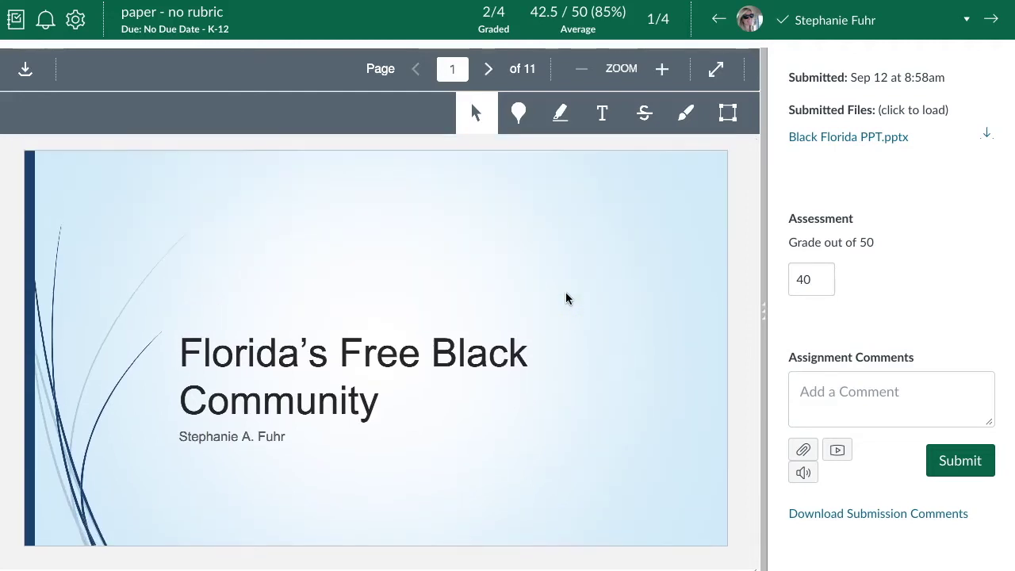
{"action": "scroll", "coordinate": [566, 298], "scroll_direction": "down", "scroll_amount": 1}
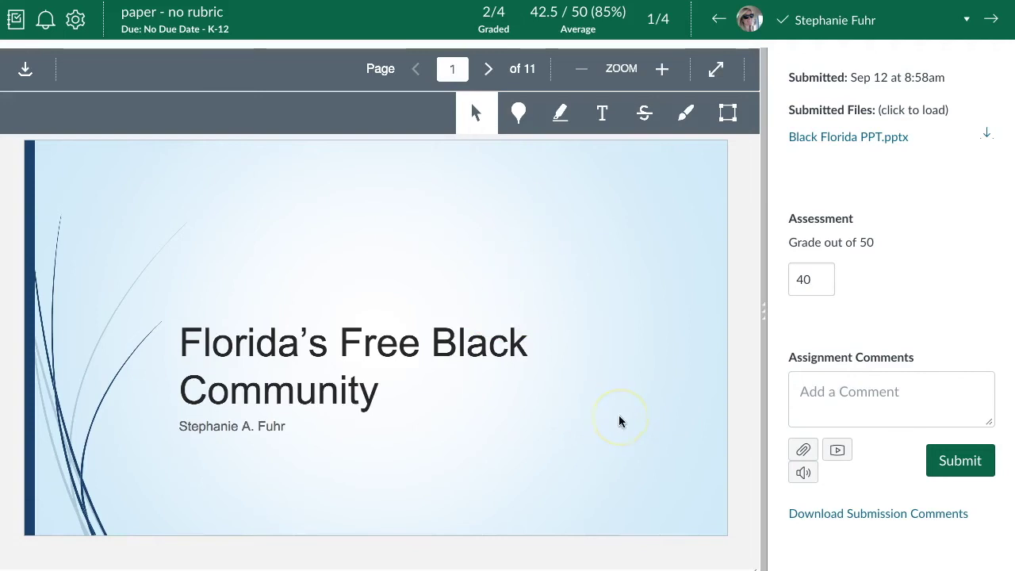
{"action": "left_click", "coordinate": [602, 113]}
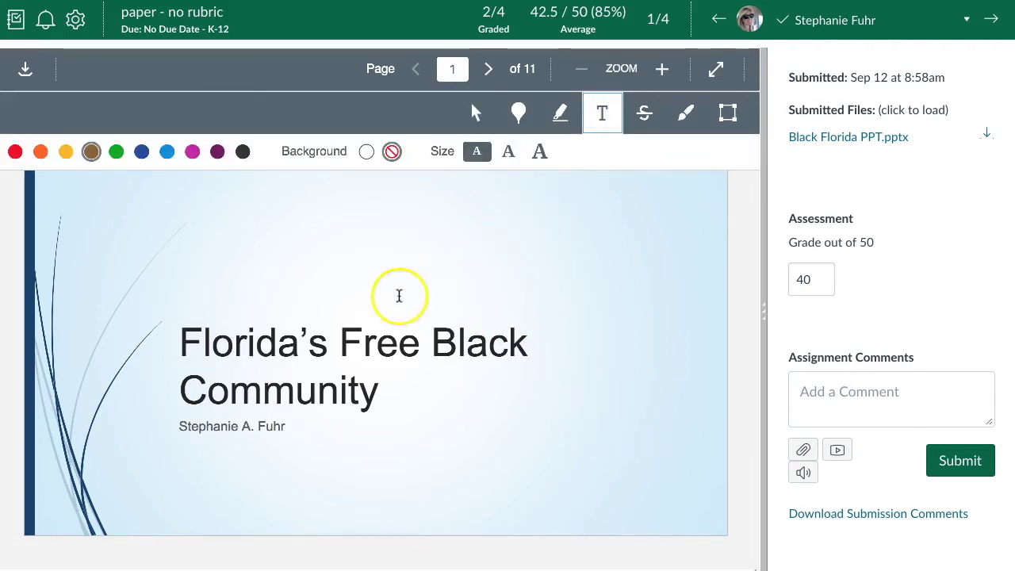
{"action": "left_click", "coordinate": [560, 113]}
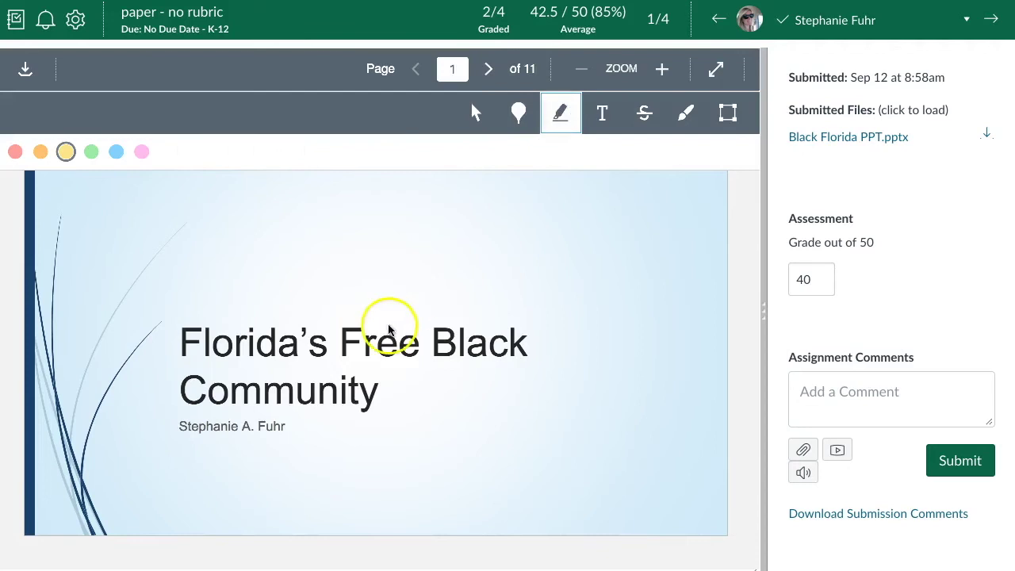
{"action": "left_click_drag", "start_coordinate": [341, 342], "coordinate": [540, 348]}
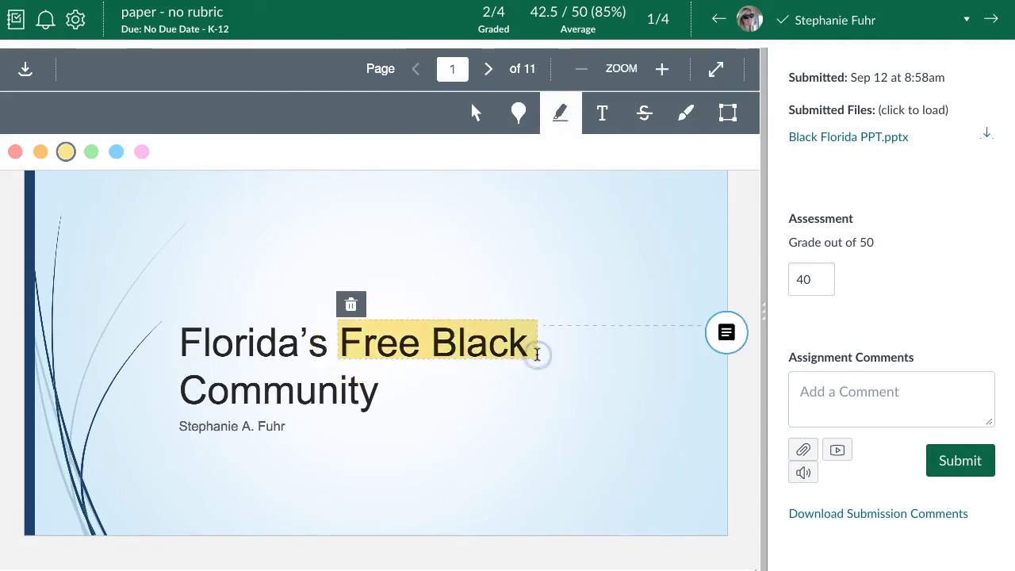
Step: Return to the gradebook and open the Term Paper assignment's submissions in SpeedGrader
{"action": "scroll", "coordinate": [537, 355], "scroll_direction": "down", "scroll_amount": 1}
{"action": "scroll", "coordinate": [537, 354], "scroll_direction": "down", "scroll_amount": 1}
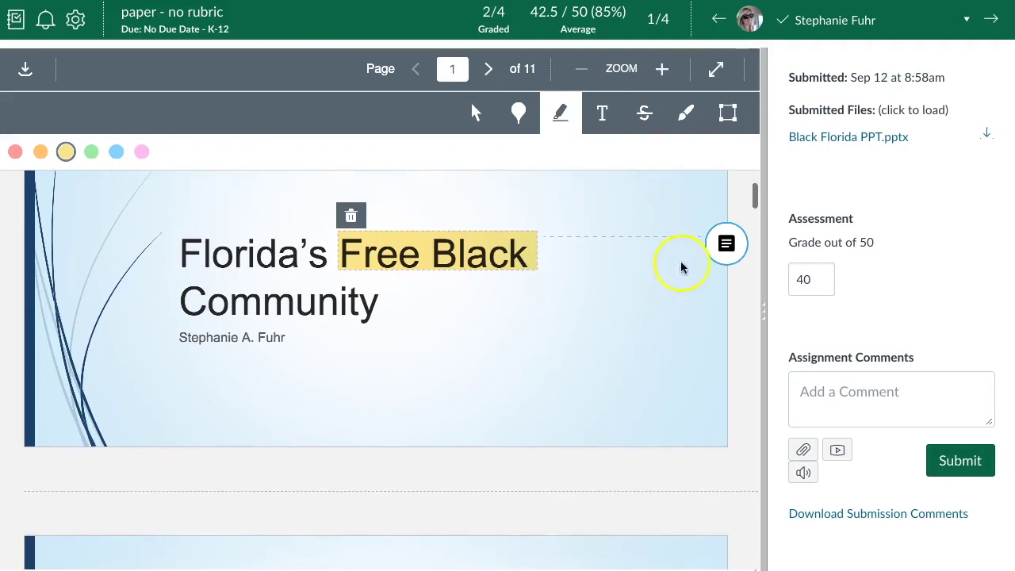
{"action": "scroll", "coordinate": [563, 357], "scroll_direction": "down", "scroll_amount": 5}
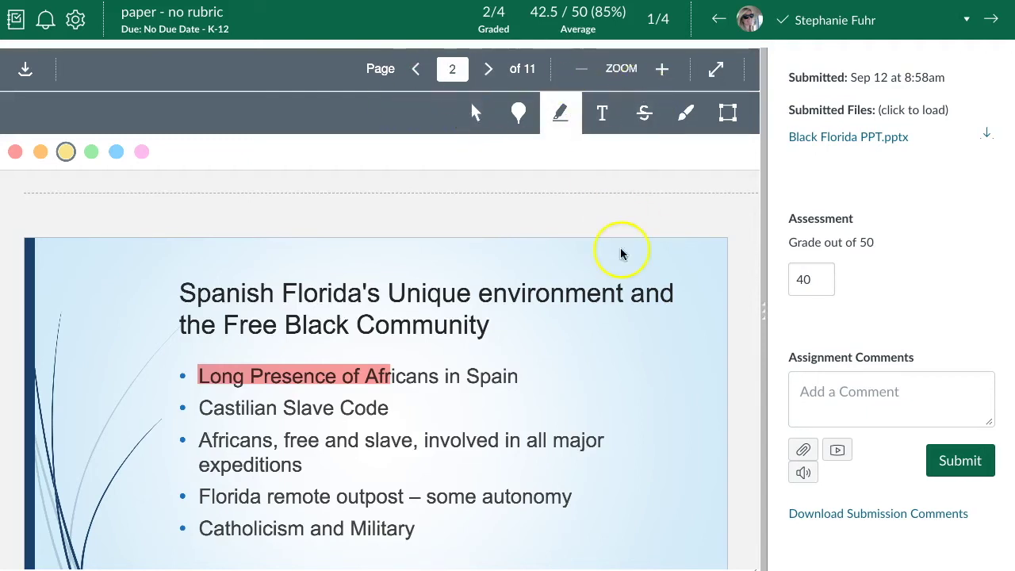
{"action": "scroll", "coordinate": [606, 343], "scroll_direction": "up", "scroll_amount": 2}
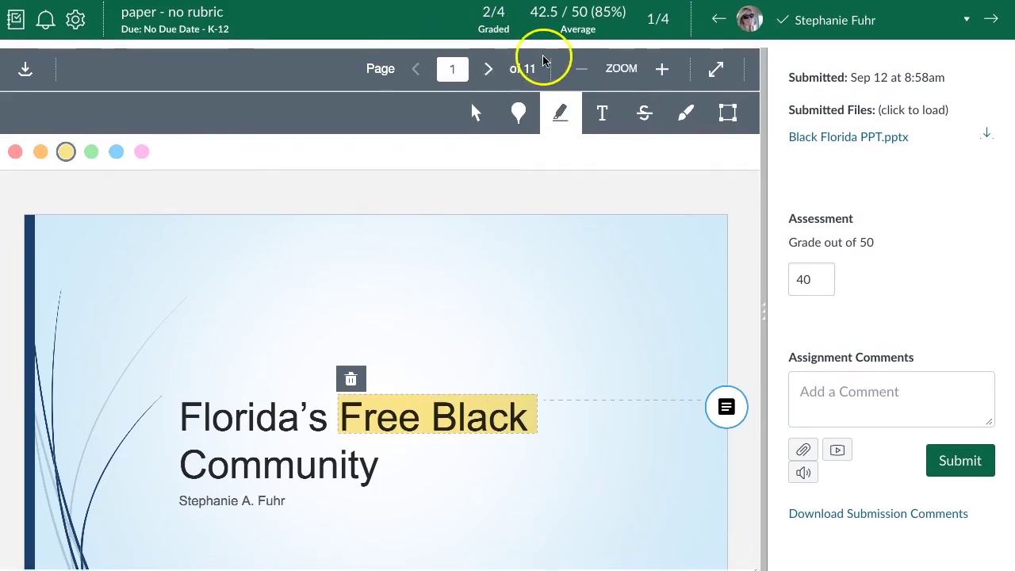
{"action": "left_click", "coordinate": [17, 22]}
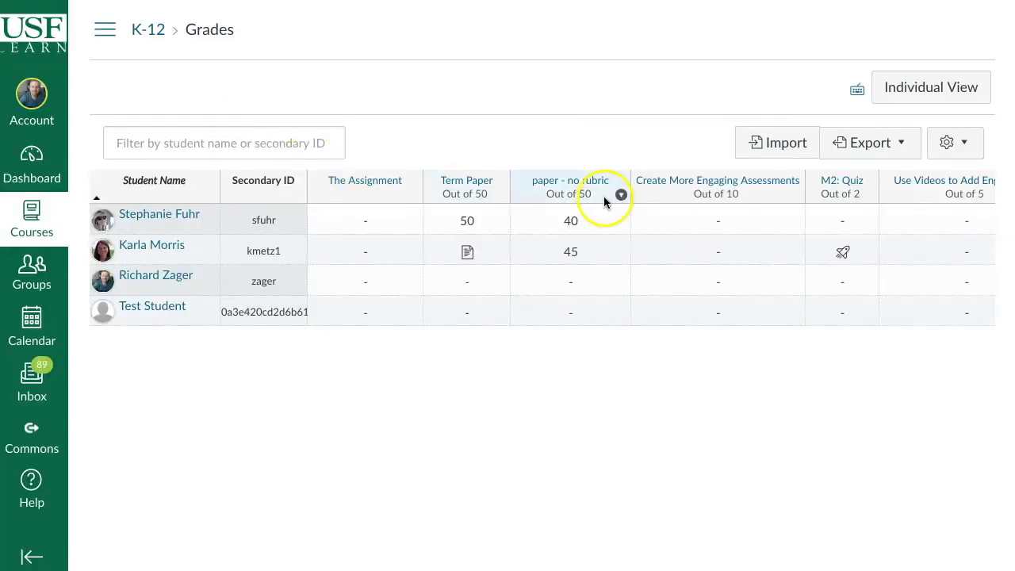
{"action": "left_click", "coordinate": [482, 183]}
{"action": "left_click", "coordinate": [750, 237]}
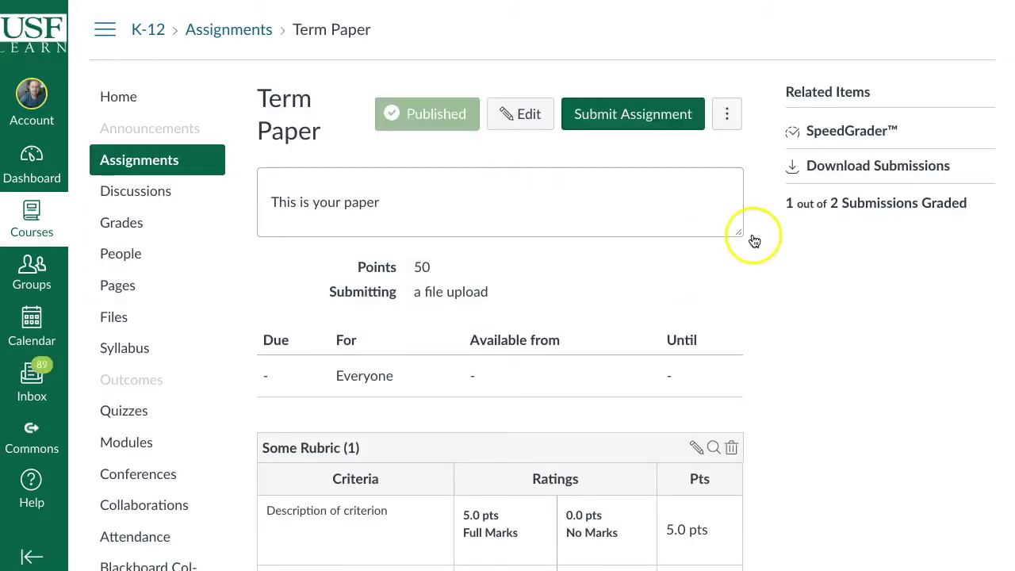
{"action": "left_click", "coordinate": [850, 132]}
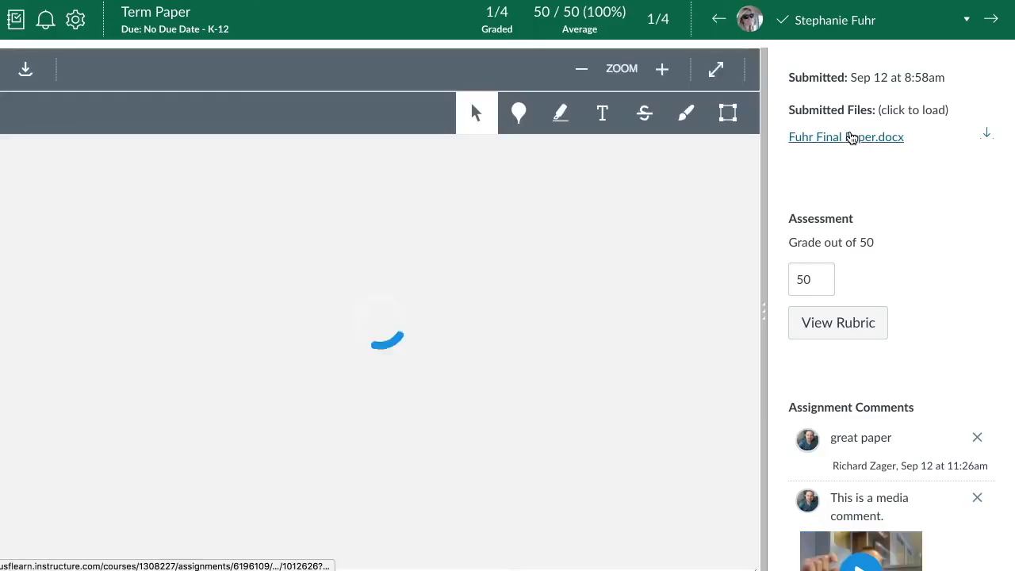
{"action": "left_click", "coordinate": [682, 287]}
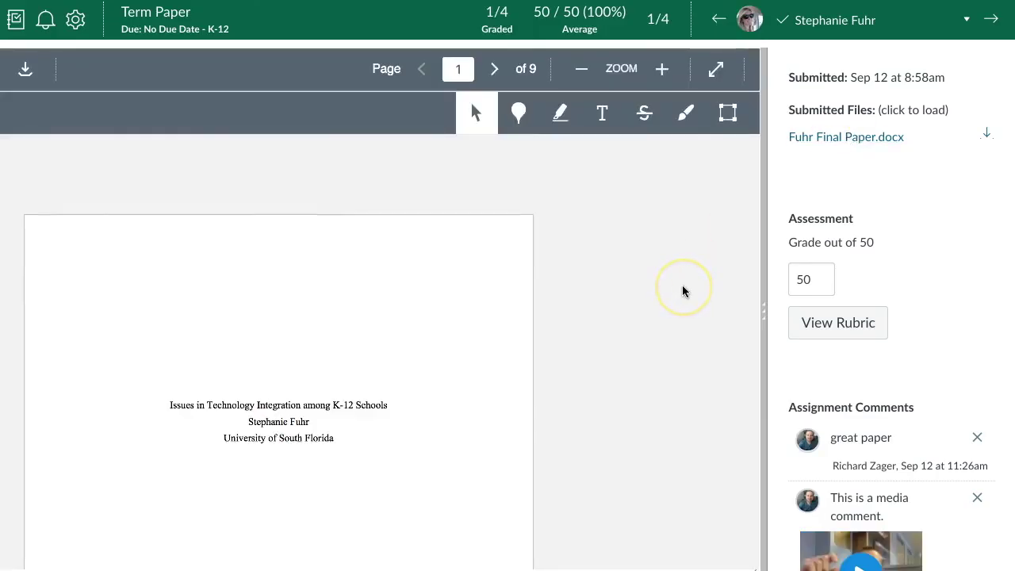
Step: Show the rubric for the Term Paper submission and widen the grading pane to fit its points column
{"action": "left_click", "coordinate": [818, 320]}
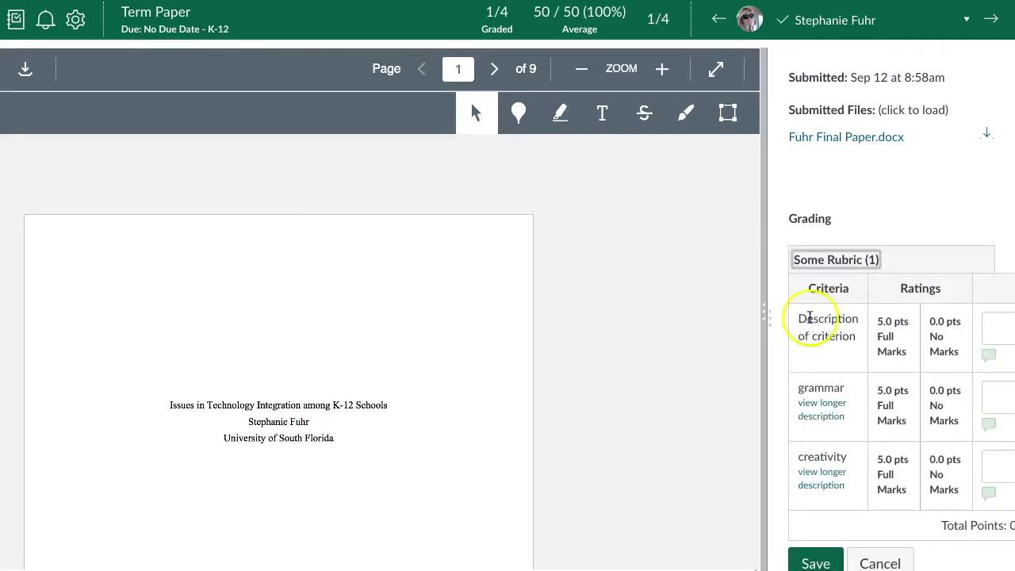
{"action": "left_click", "coordinate": [768, 325]}
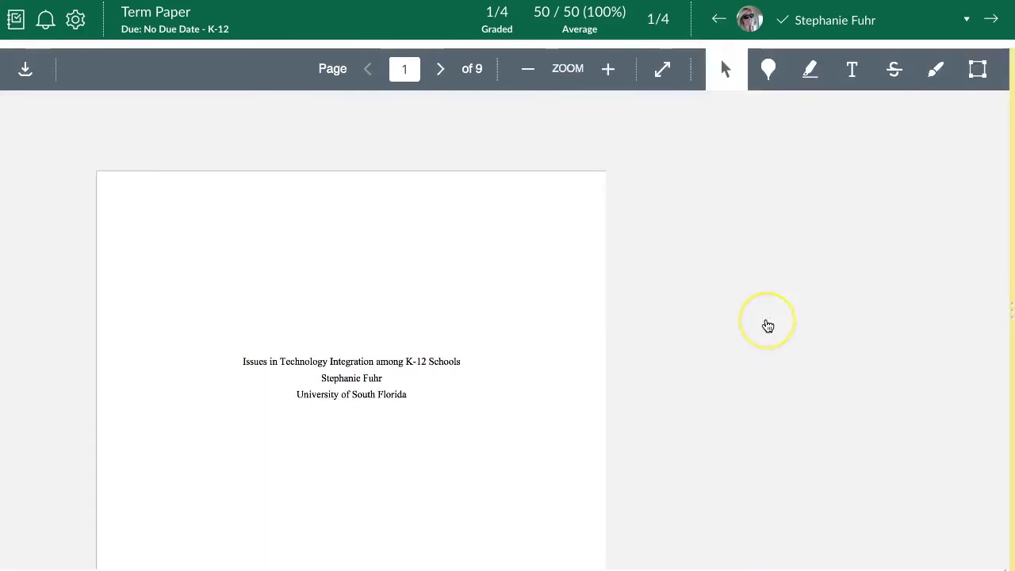
{"action": "left_click", "coordinate": [1010, 299]}
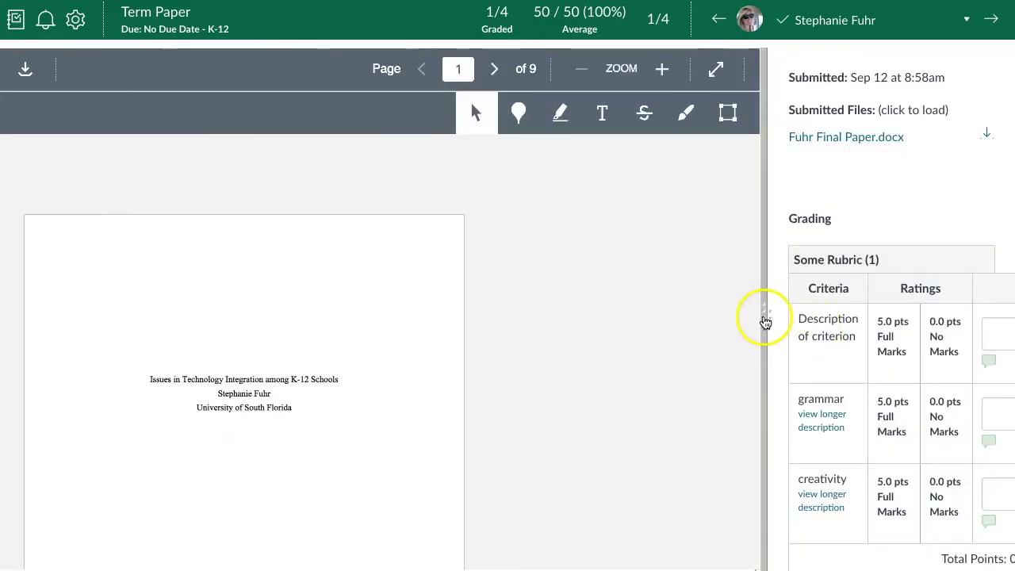
{"action": "left_click_drag", "start_coordinate": [764, 322], "coordinate": [671, 329]}
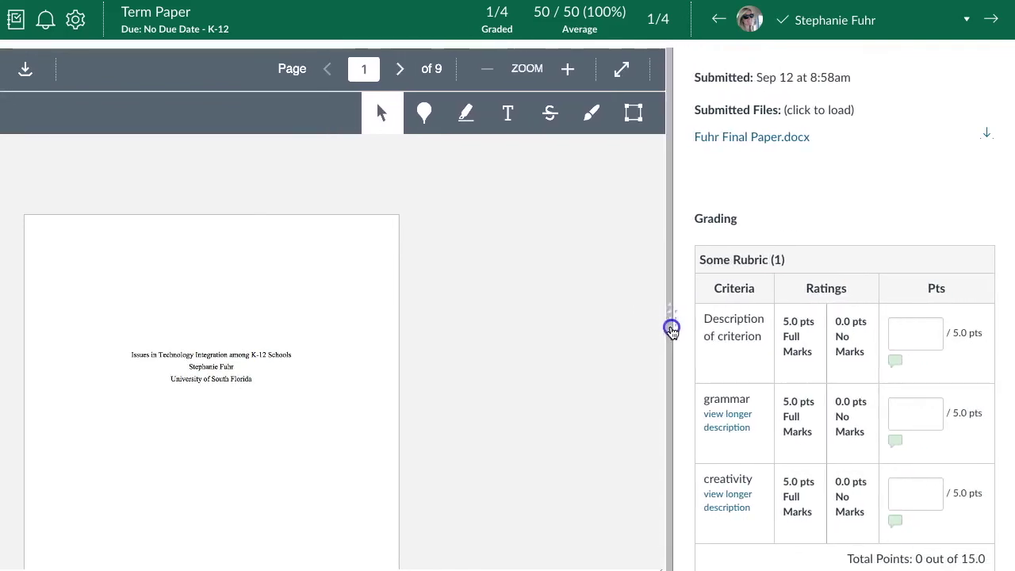
Step: Score the Description of criterion, grammar and creativity rubric criteria 4 points each for the Term Paper and save the assessment
{"action": "scroll", "coordinate": [834, 305], "scroll_direction": "down", "scroll_amount": 1}
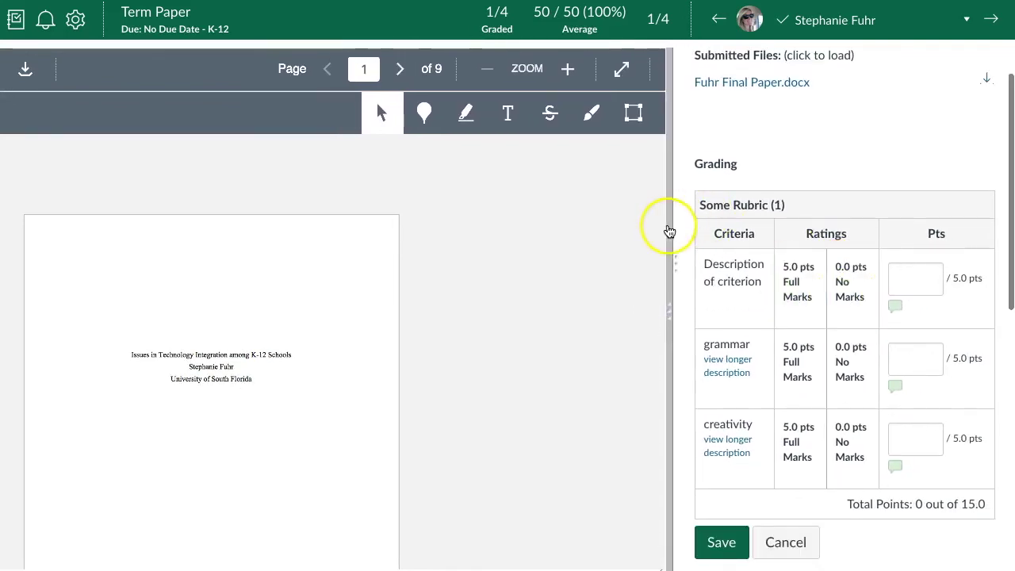
{"action": "left_click_drag", "start_coordinate": [671, 233], "coordinate": [706, 242]}
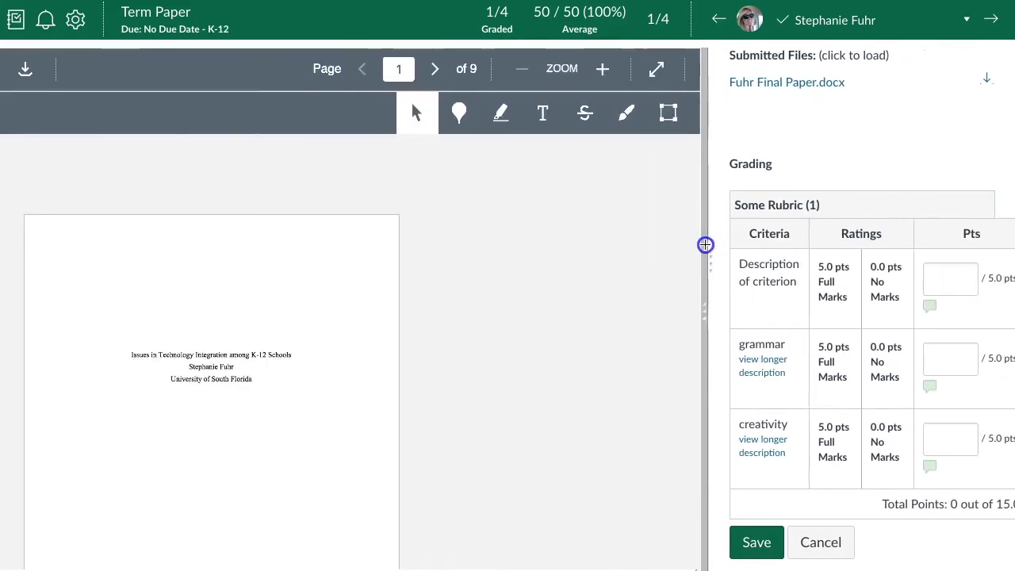
{"action": "left_click", "coordinate": [950, 283]}
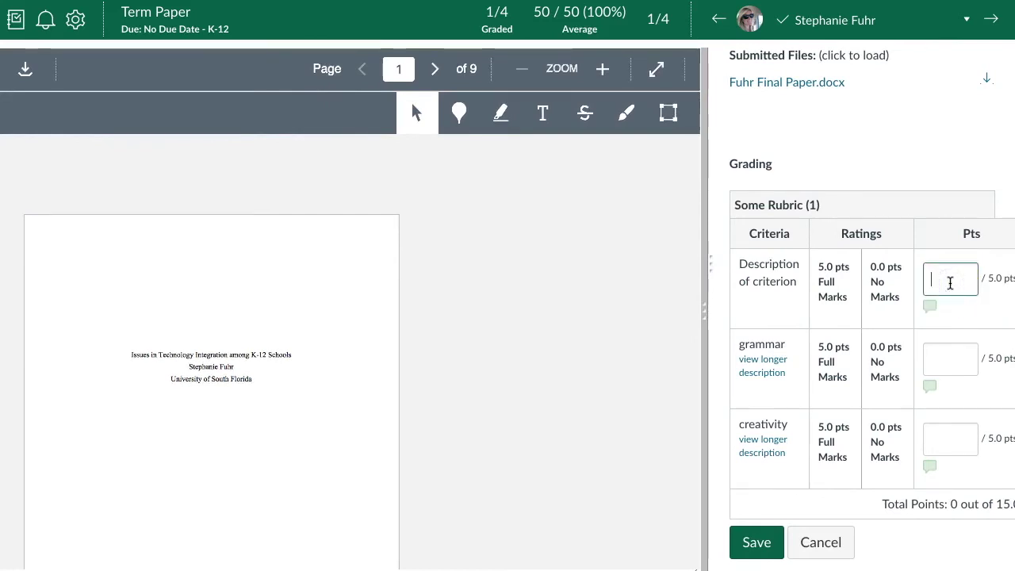
{"action": "type", "text": "4"}
{"action": "left_click", "coordinate": [950, 362]}
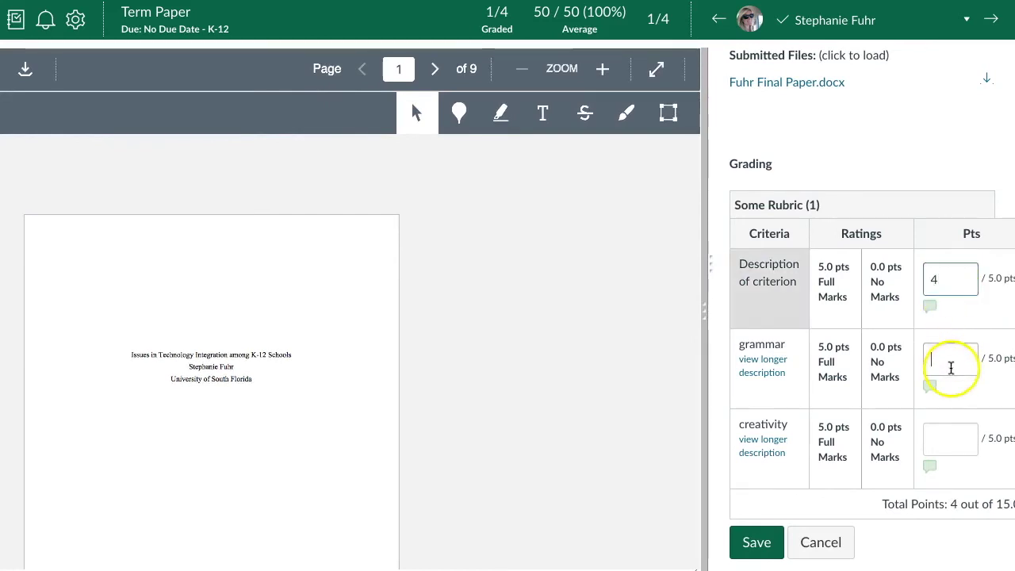
{"action": "type", "text": "4"}
{"action": "left_click", "coordinate": [950, 428]}
{"action": "type", "text": "4"}
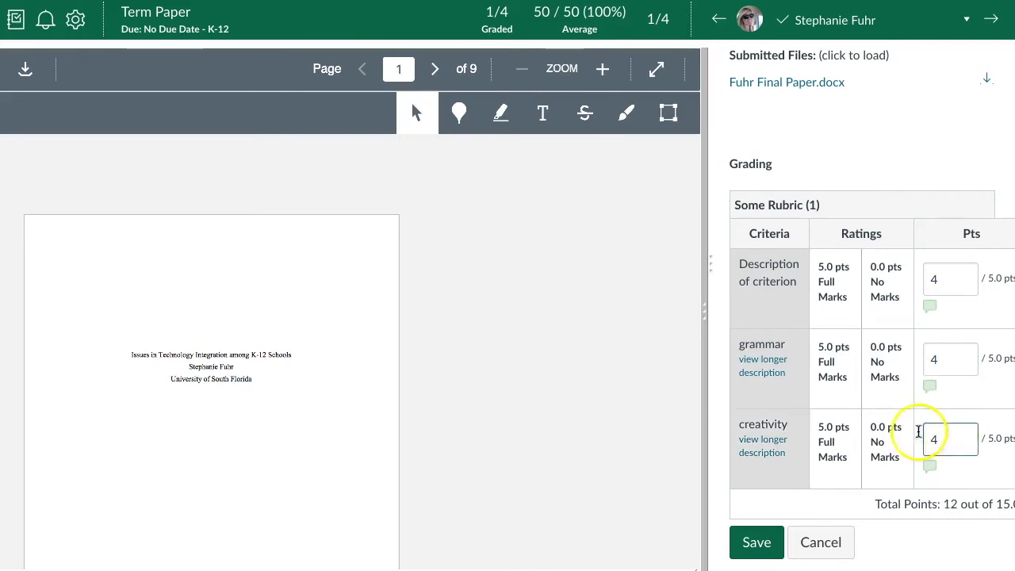
{"action": "left_click", "coordinate": [757, 545]}
Step: Add the assignment comment "Type on." to the Term Paper submission and submit it
{"action": "scroll", "coordinate": [917, 248], "scroll_direction": "down", "scroll_amount": 10}
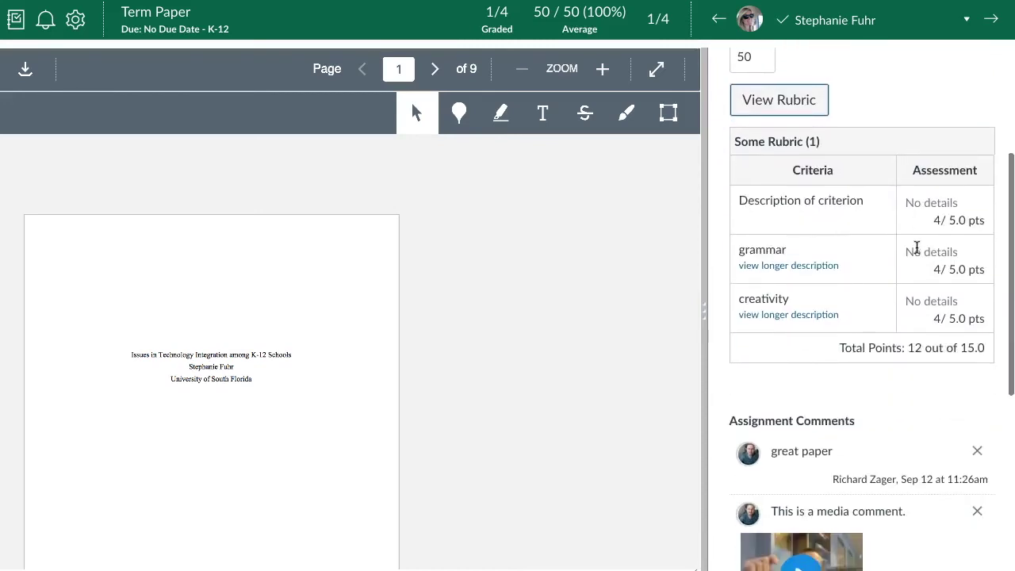
{"action": "scroll", "coordinate": [917, 247], "scroll_direction": "up", "scroll_amount": 6}
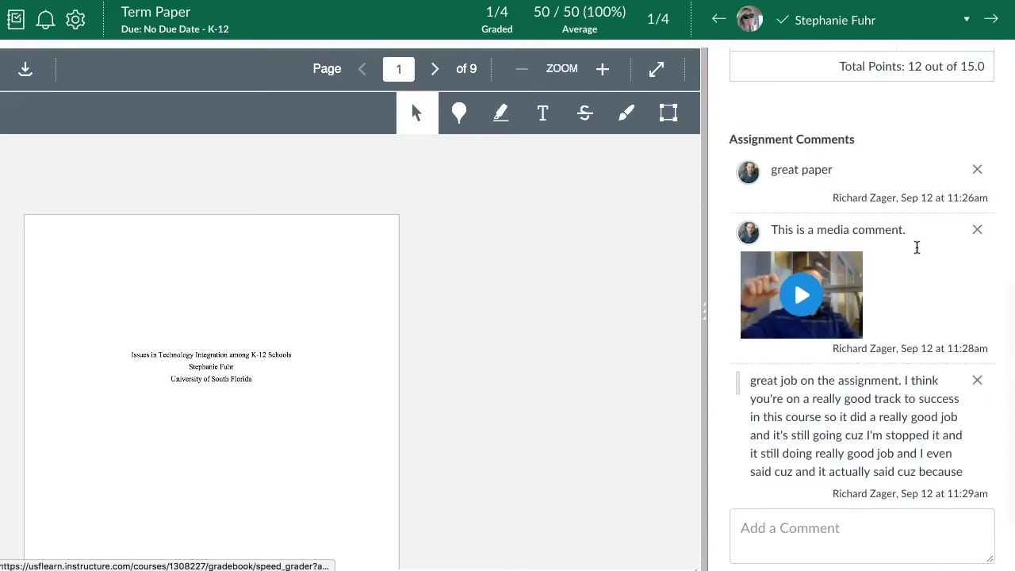
{"action": "scroll", "coordinate": [917, 247], "scroll_direction": "down", "scroll_amount": 6}
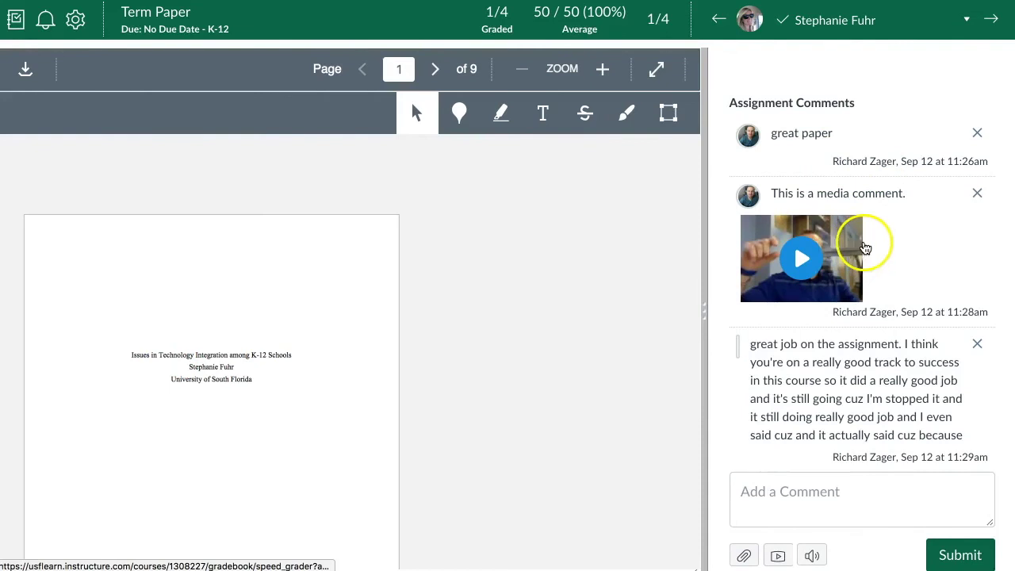
{"action": "scroll", "coordinate": [863, 246], "scroll_direction": "down", "scroll_amount": 1}
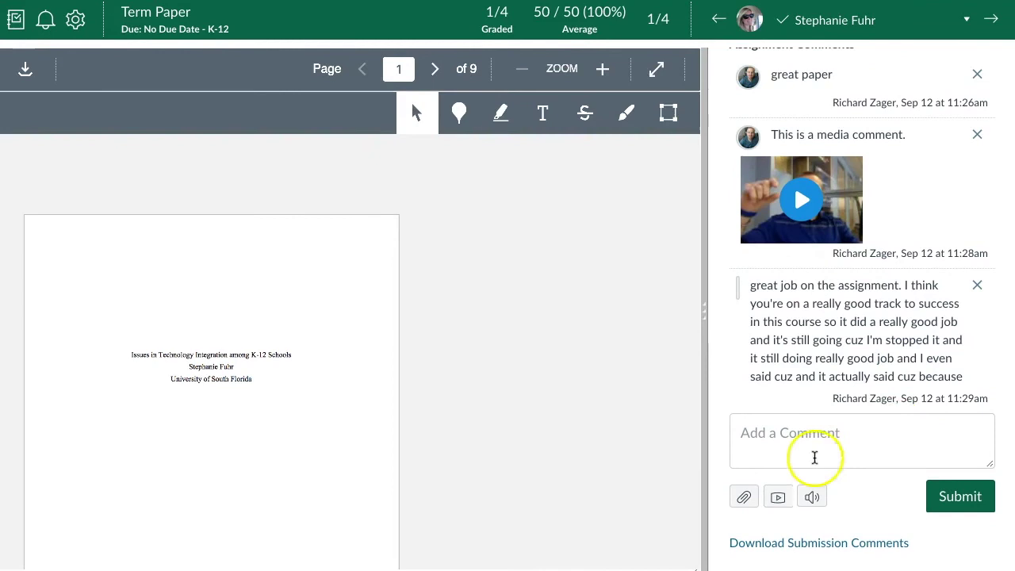
{"action": "left_click", "coordinate": [825, 432]}
{"action": "type", "text": "Type on."}
{"action": "left_click", "coordinate": [962, 496]}
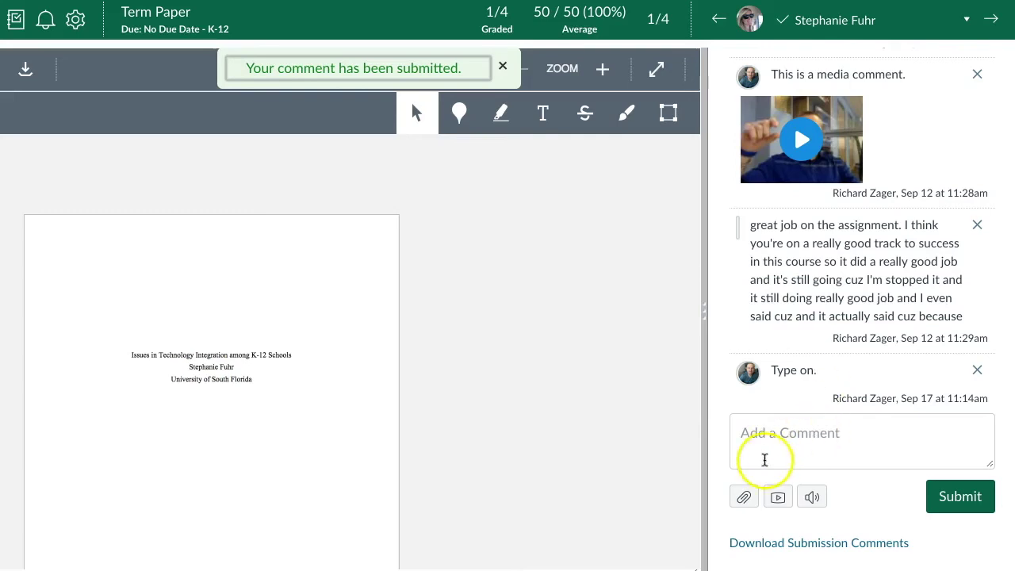
Step: Record a short untitled webcam video as a media comment, allowing camera and microphone access, and save it to the submission
{"action": "left_click", "coordinate": [778, 498]}
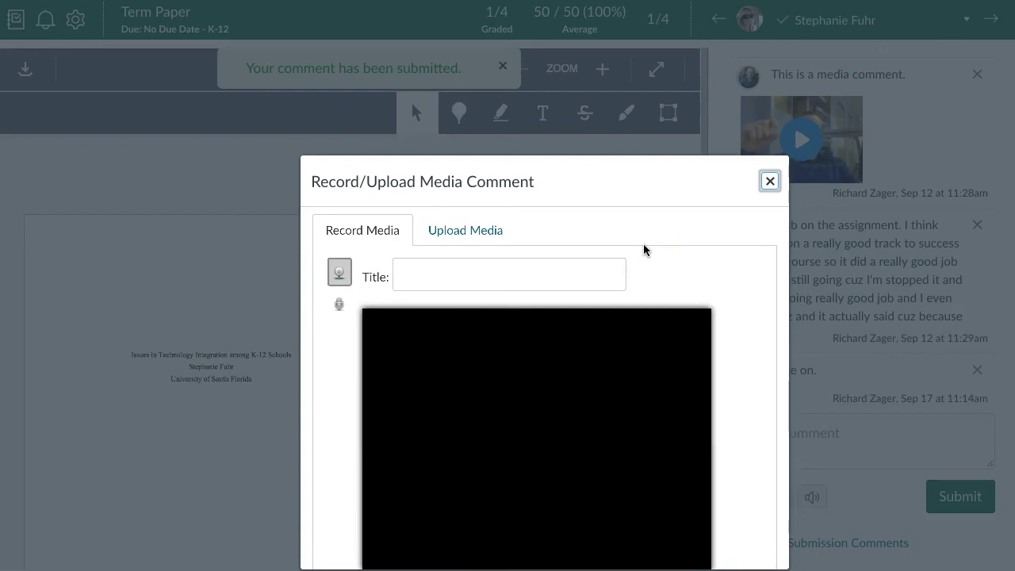
{"action": "scroll", "coordinate": [637, 390], "scroll_direction": "down", "scroll_amount": 1}
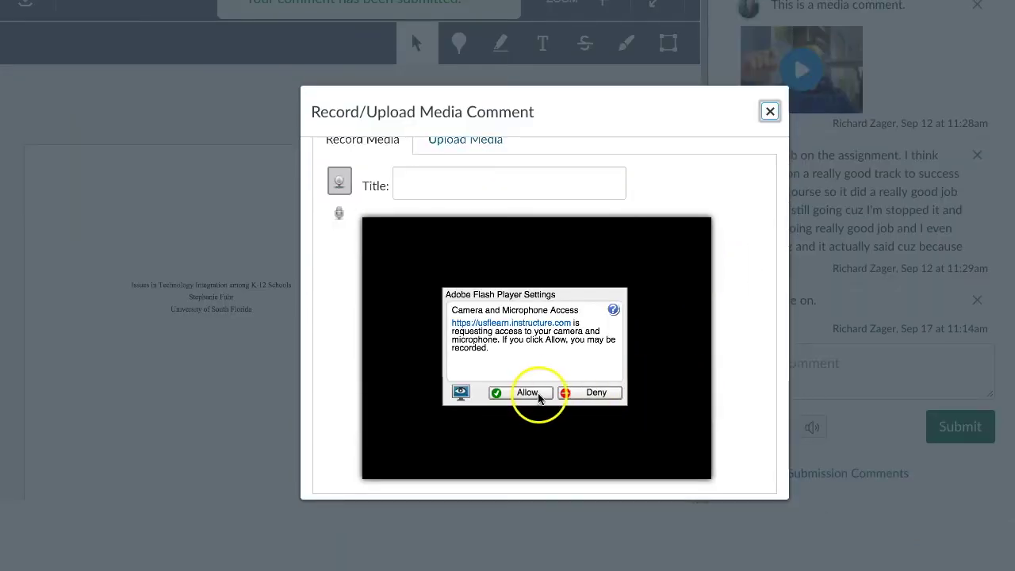
{"action": "left_click", "coordinate": [539, 398]}
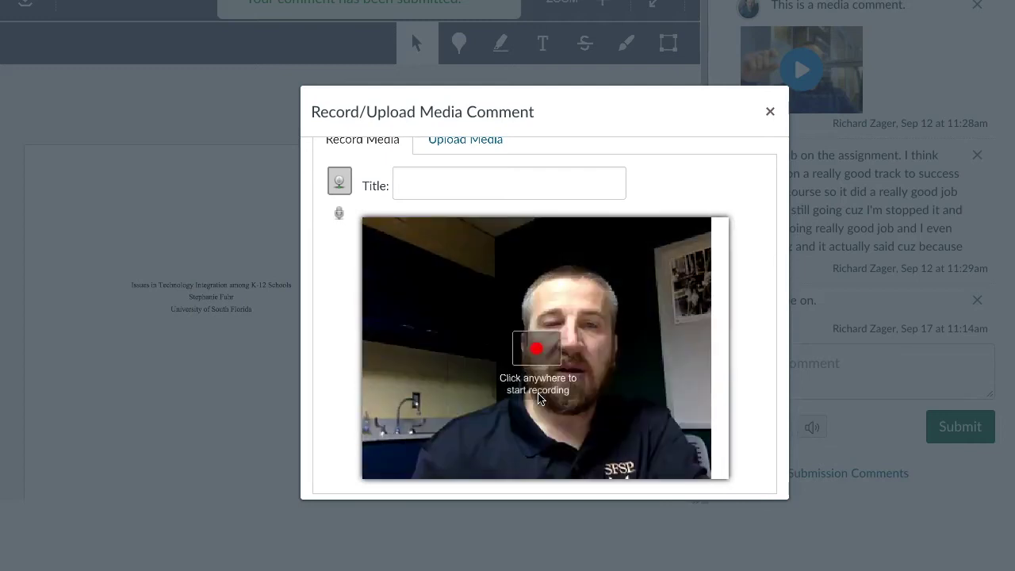
{"action": "left_click", "coordinate": [551, 352]}
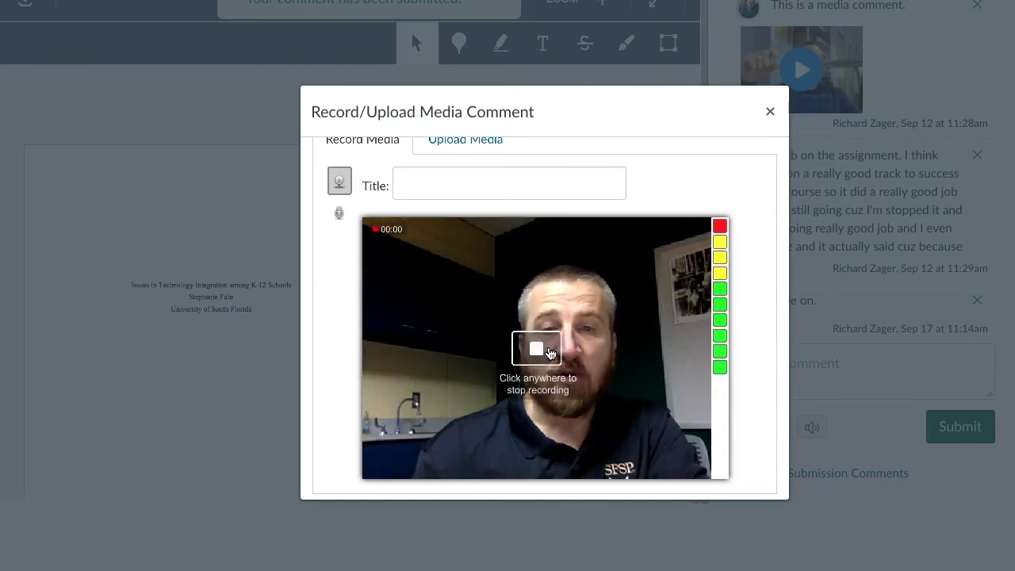
{"action": "left_click", "coordinate": [551, 353]}
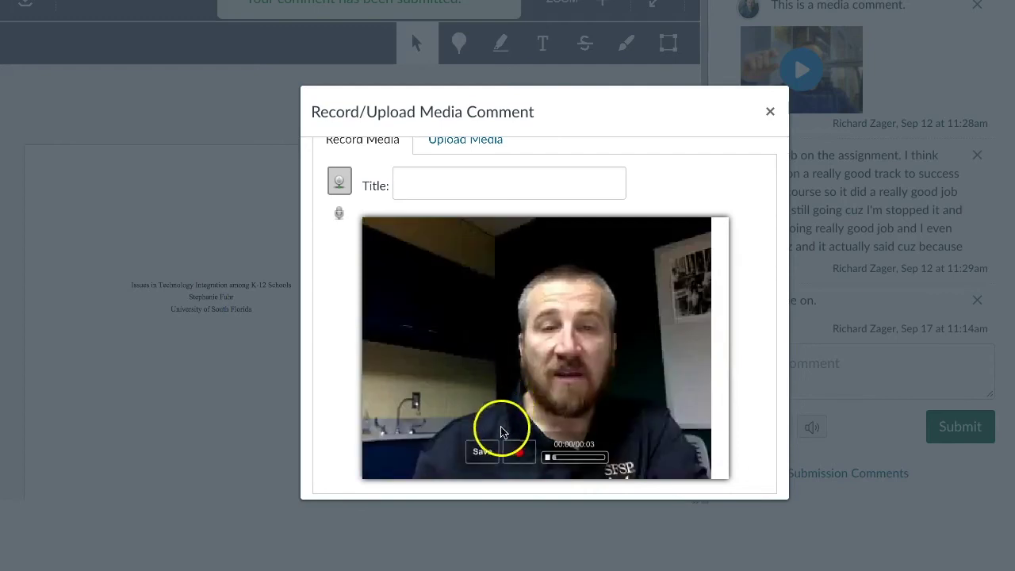
{"action": "left_click", "coordinate": [488, 457]}
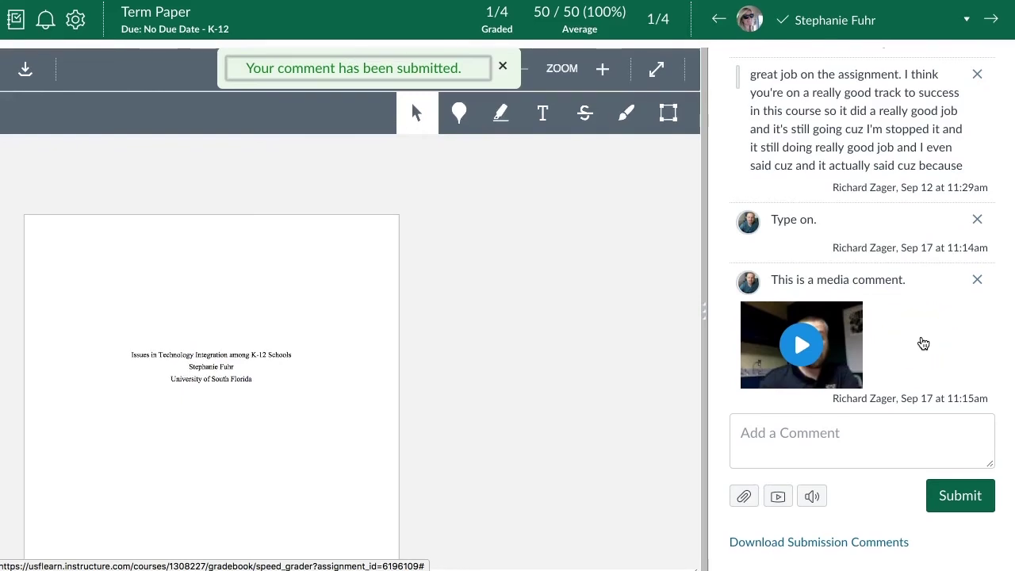
Step: Dictate a speech-to-text comment about how well the speech recognition works and submit it
{"action": "left_click", "coordinate": [812, 498]}
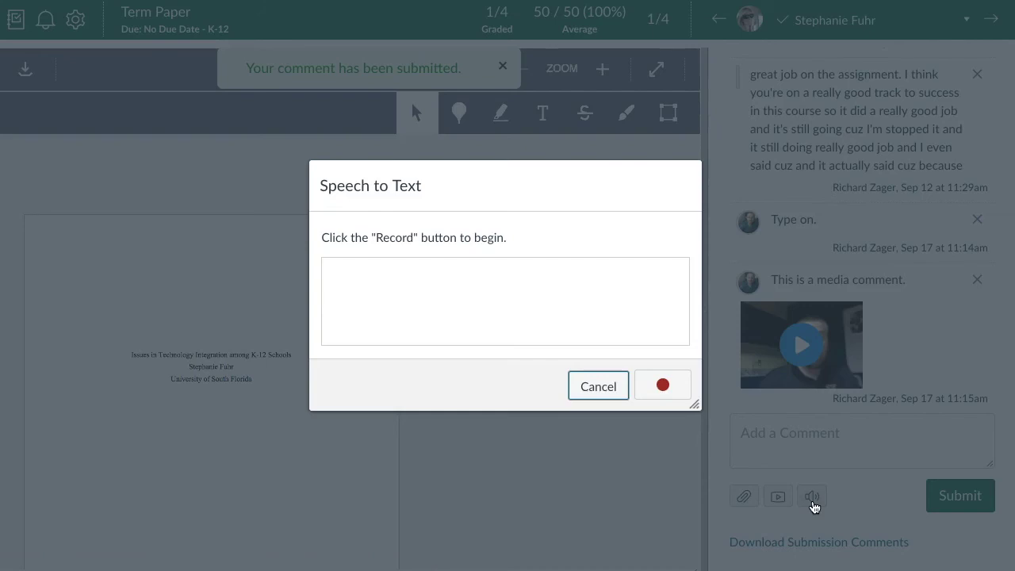
{"action": "left_click", "coordinate": [666, 389]}
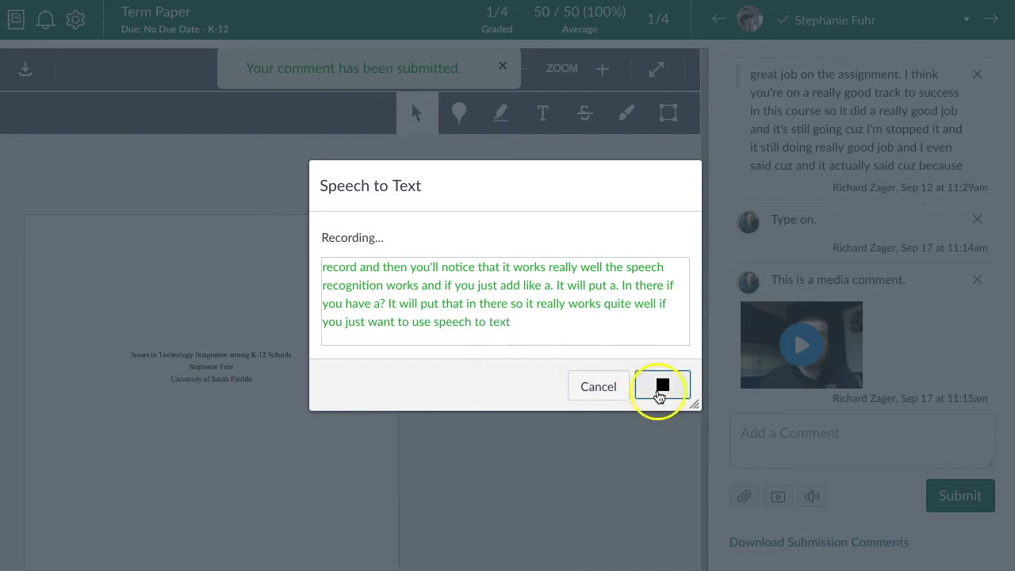
{"action": "left_click", "coordinate": [663, 386]}
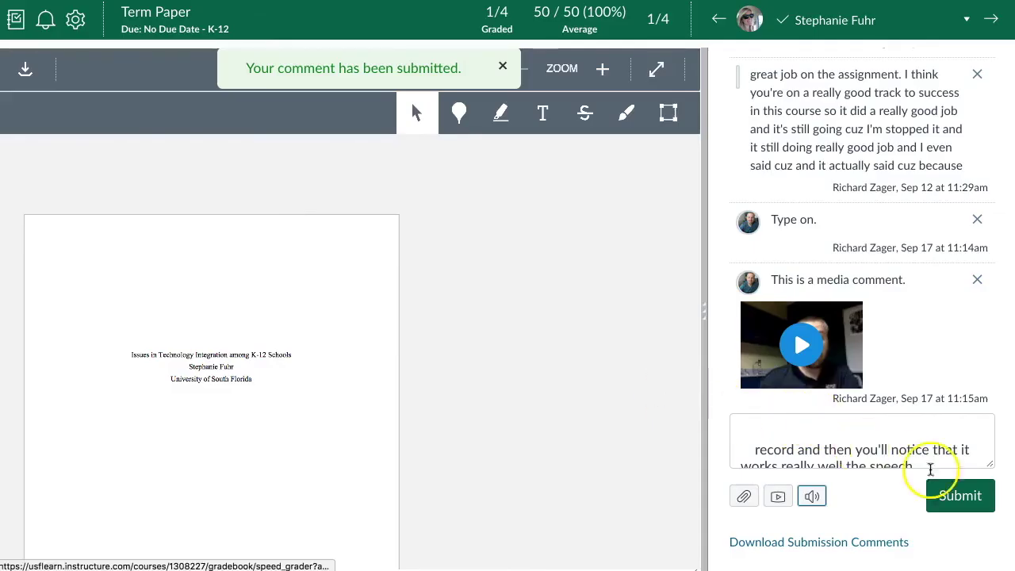
{"action": "left_click", "coordinate": [947, 495]}
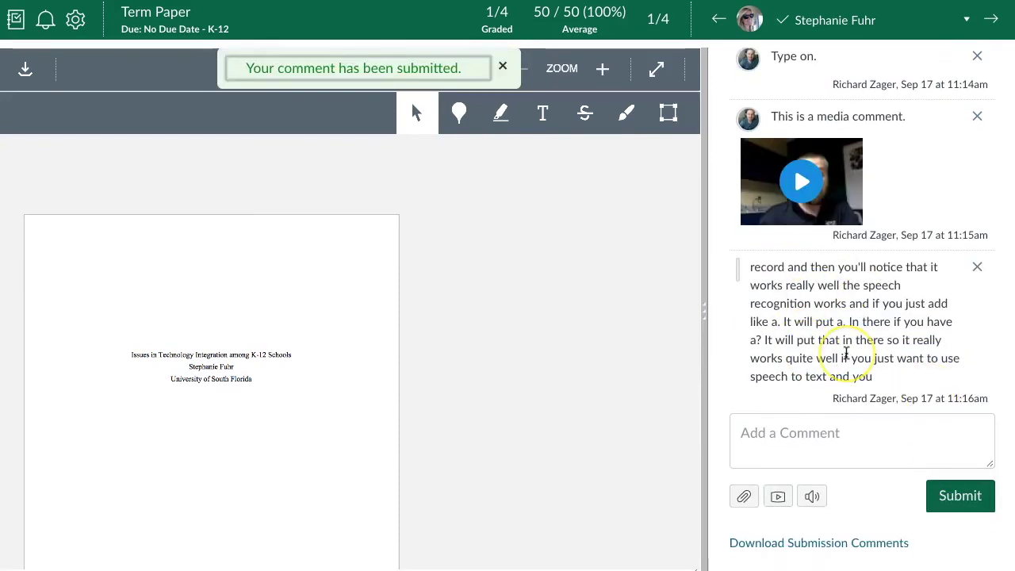
Step: Look back over the submission's comments and rubric assessment, and leave SpeedGrader for the gradebook
{"action": "scroll", "coordinate": [846, 353], "scroll_direction": "up", "scroll_amount": 5}
{"action": "scroll", "coordinate": [847, 354], "scroll_direction": "up", "scroll_amount": 3}
{"action": "scroll", "coordinate": [846, 354], "scroll_direction": "down", "scroll_amount": 6}
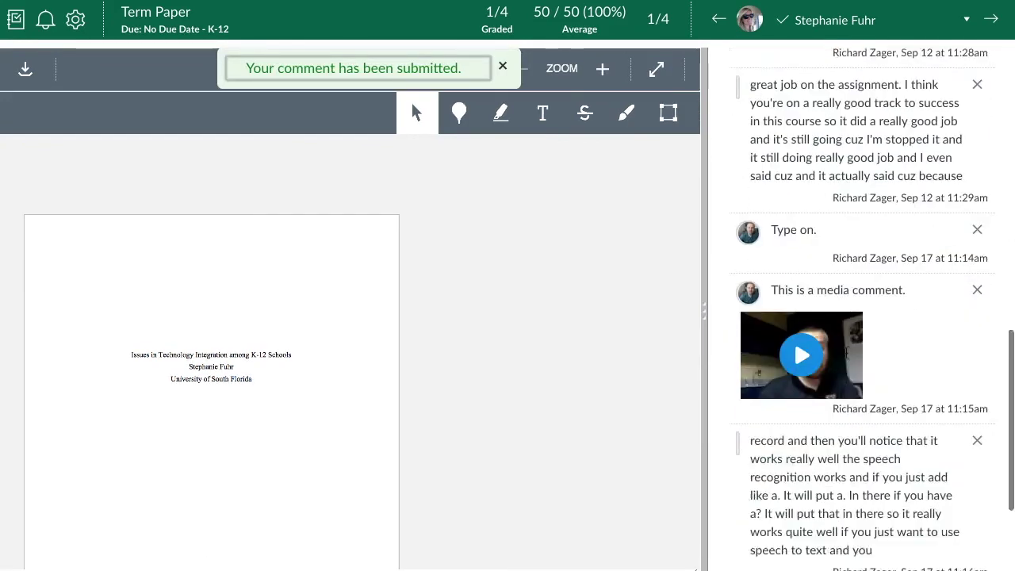
{"action": "scroll", "coordinate": [847, 354], "scroll_direction": "up", "scroll_amount": 4}
{"action": "scroll", "coordinate": [847, 354], "scroll_direction": "up", "scroll_amount": 5}
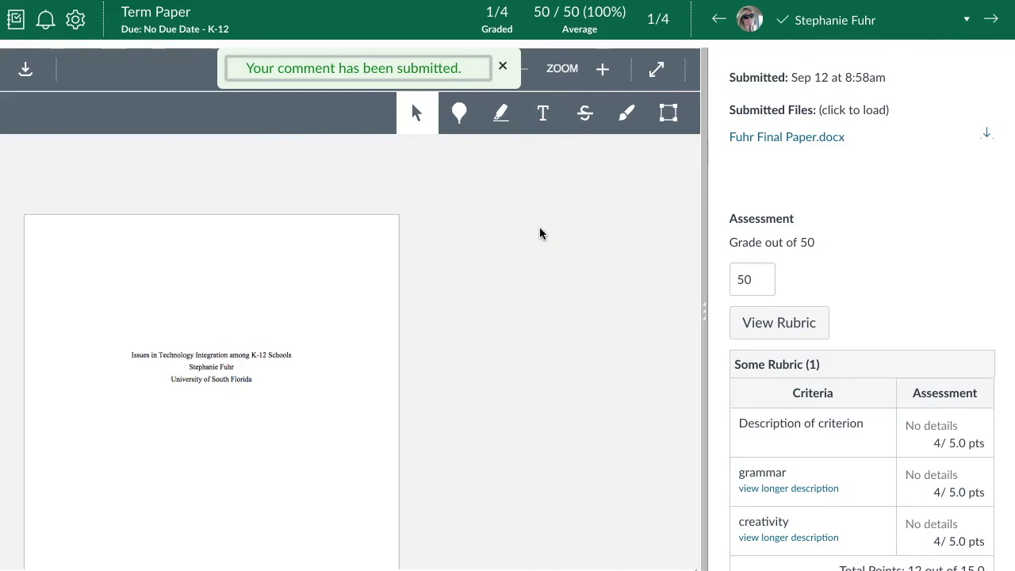
{"action": "left_click", "coordinate": [15, 24]}
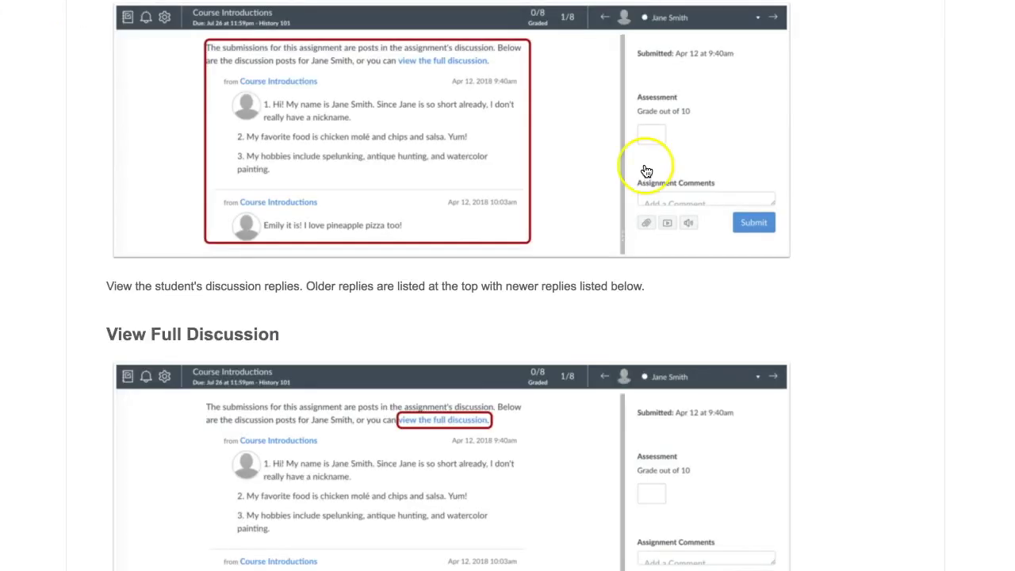
Step: Examine the guide's View Submission and View Full Discussion sections on grading discussion replies in SpeedGrader
{"action": "scroll", "coordinate": [643, 170], "scroll_direction": "up", "scroll_amount": 1}
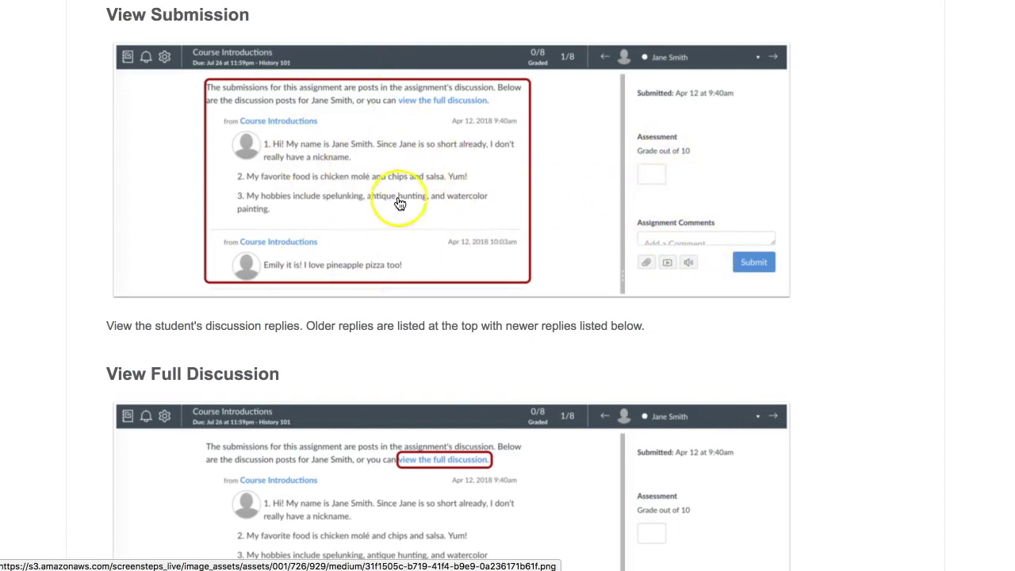
{"action": "scroll", "coordinate": [426, 184], "scroll_direction": "down", "scroll_amount": 1}
{"action": "scroll", "coordinate": [426, 184], "scroll_direction": "down", "scroll_amount": 3}
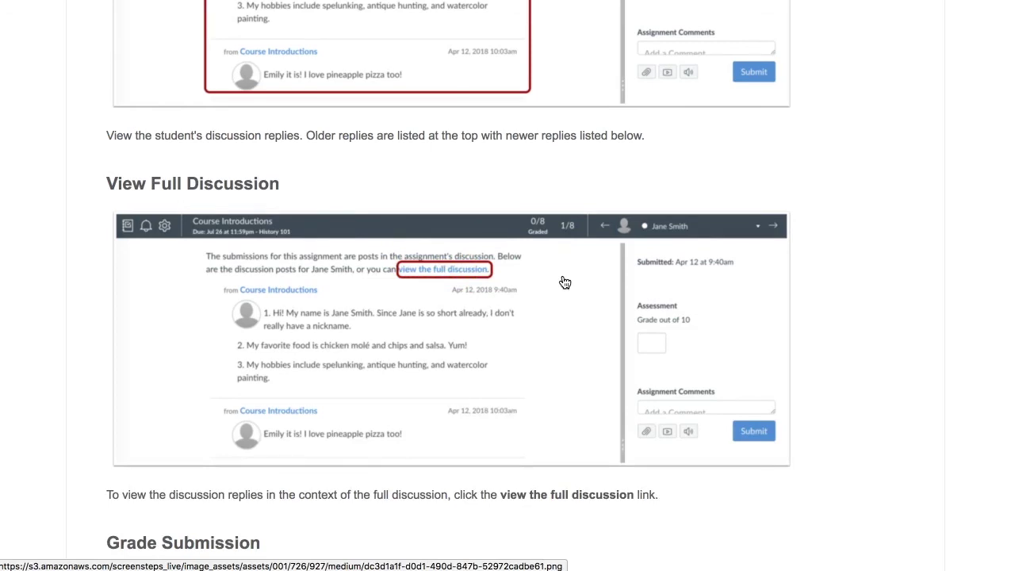
{"action": "scroll", "coordinate": [564, 282], "scroll_direction": "up", "scroll_amount": 3}
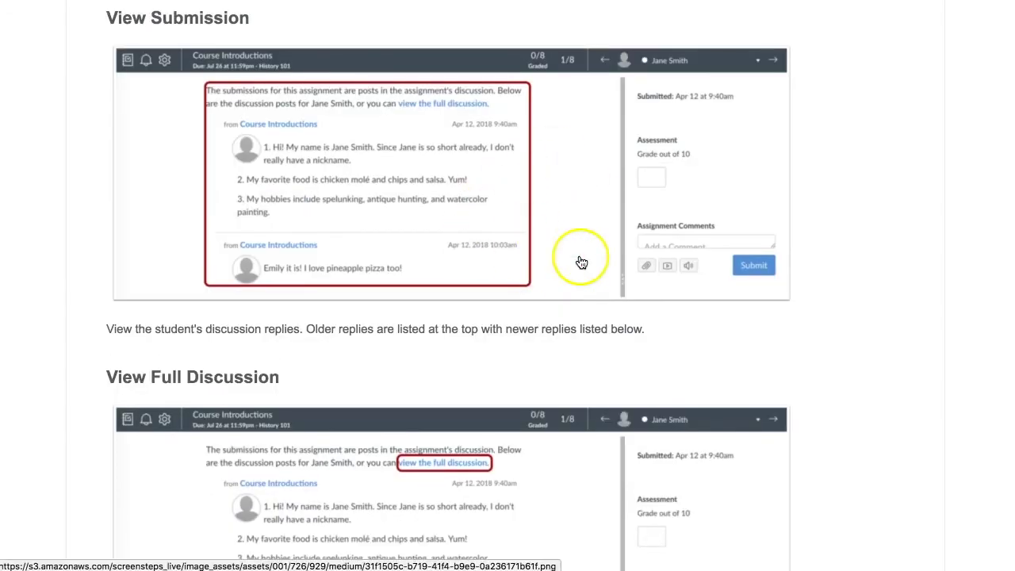